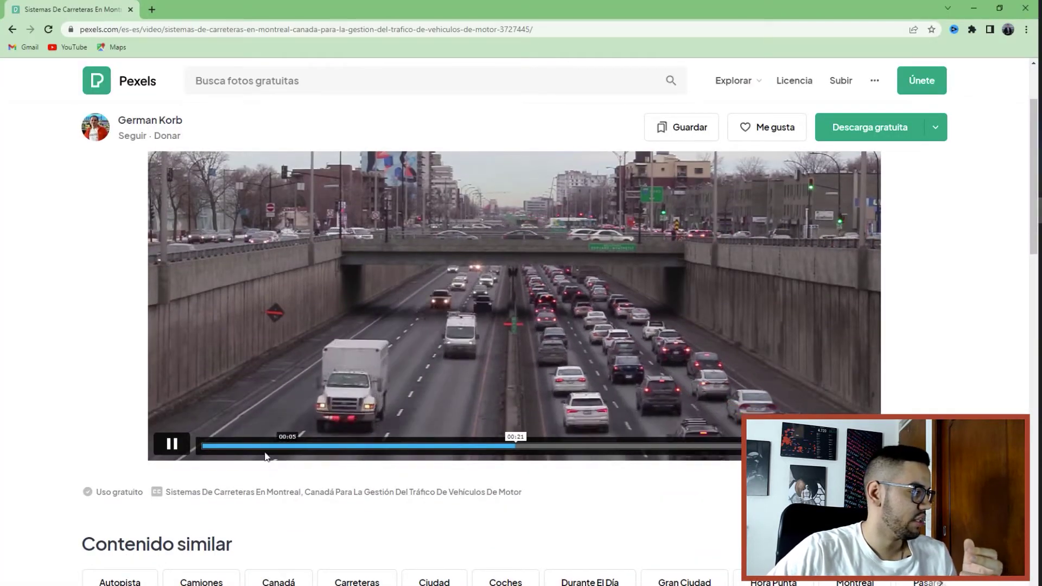
- Pause the Montreal highway clip on Pexels and download it free, dismissing the donation prompt
left_click(237, 446)
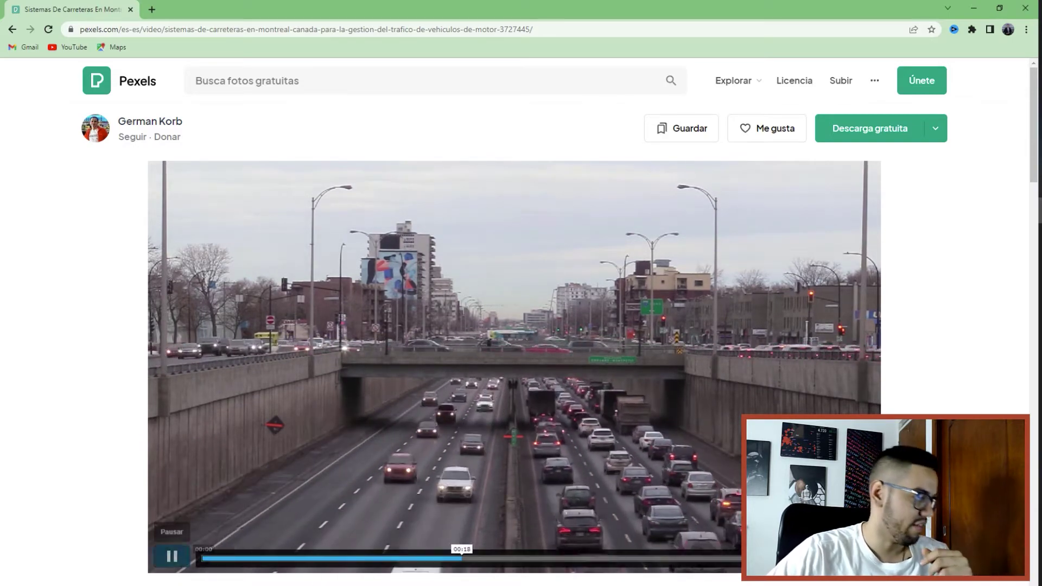
left_click(171, 565)
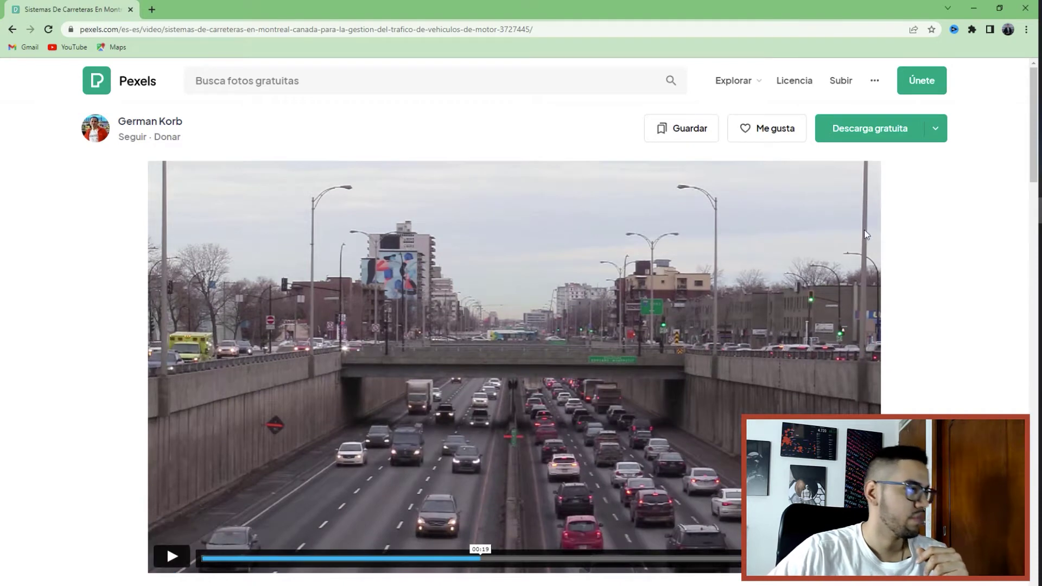
left_click(901, 136)
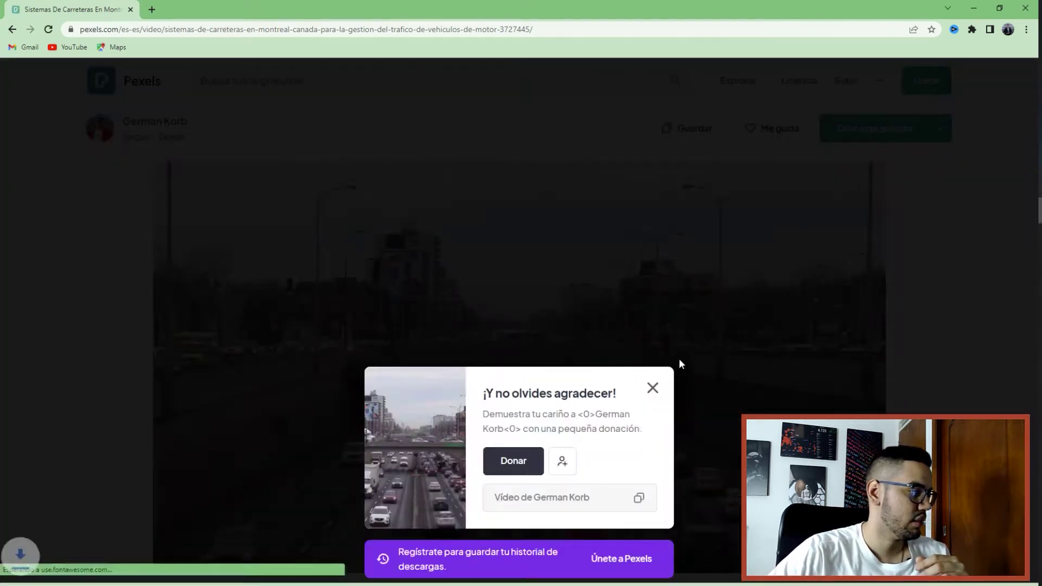
left_click(651, 358)
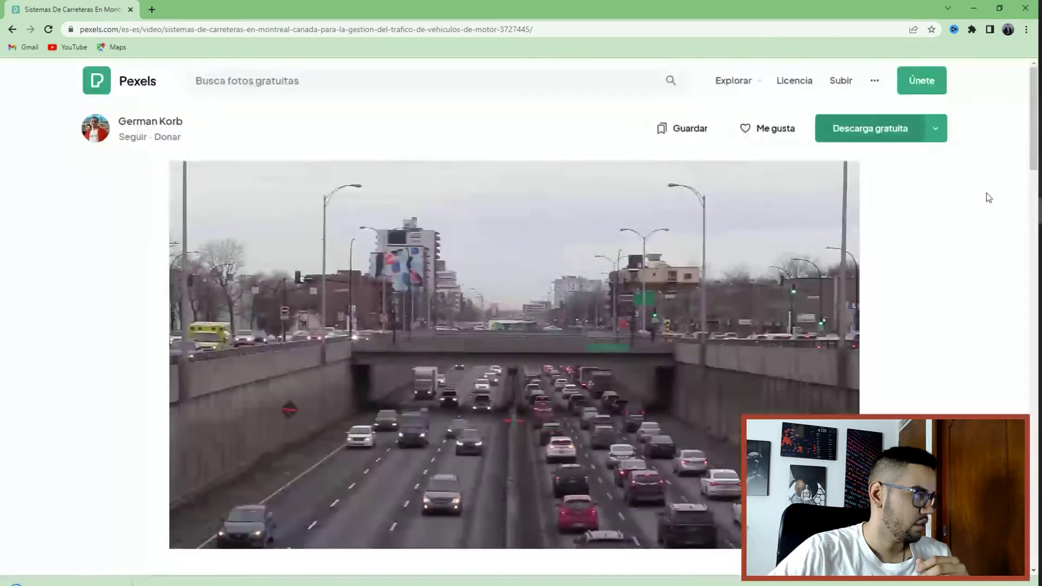
left_click(936, 130)
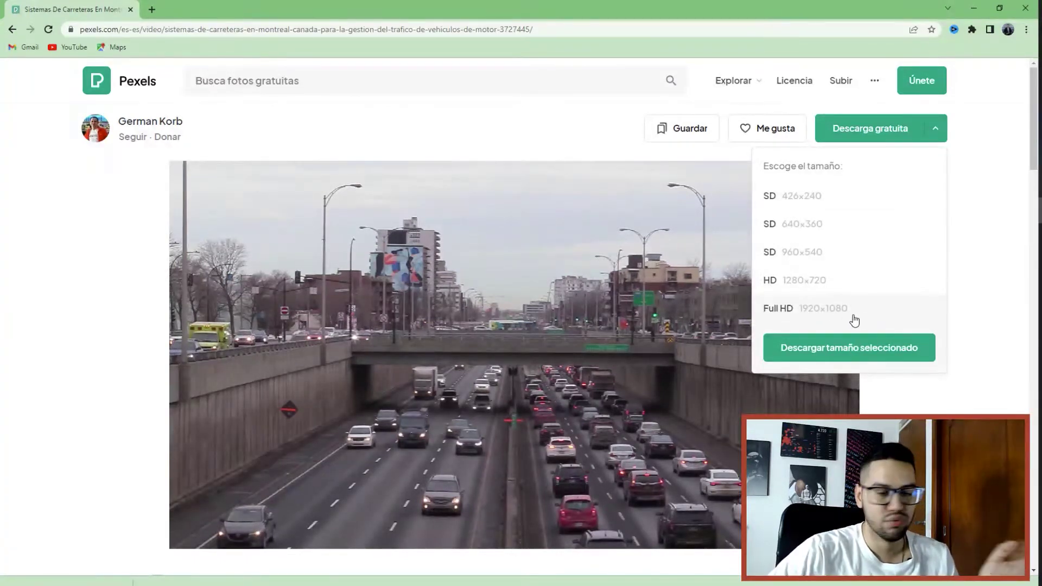
left_click(967, 285)
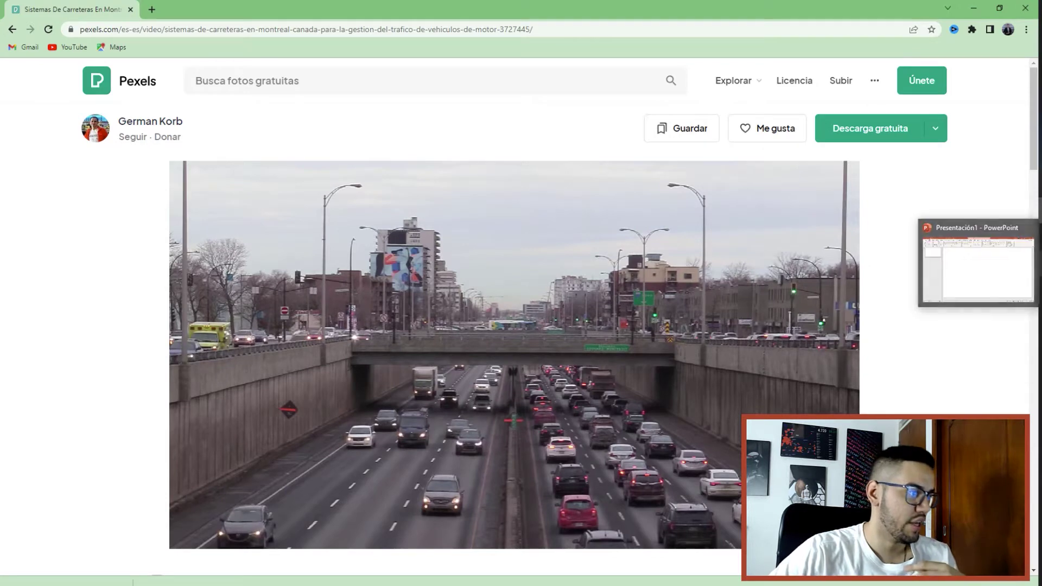
- Stop production ID_3727445 in Movies & TV at 0:00:10 and snip the whole frame
left_click(977, 269)
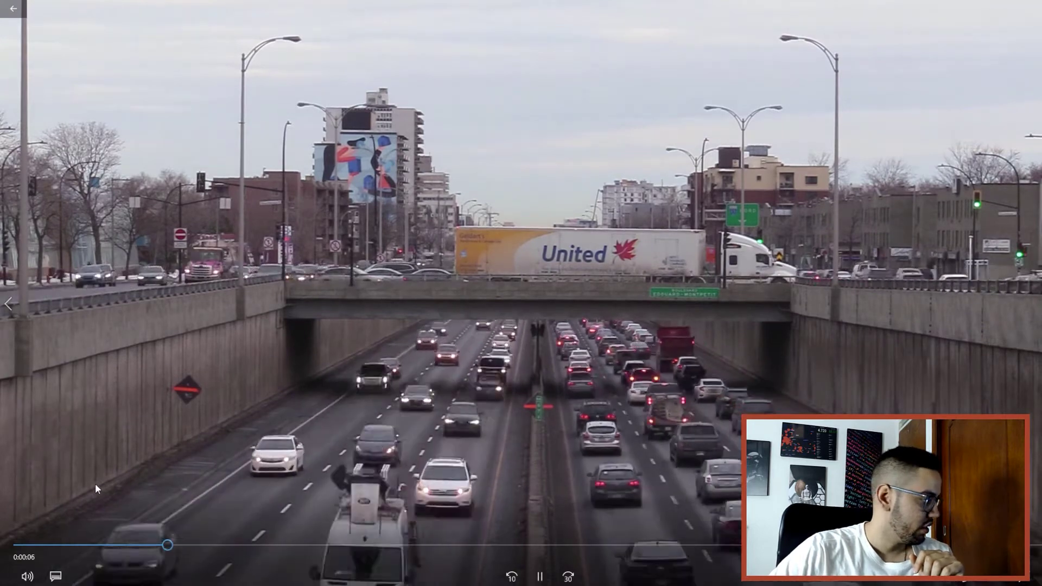
left_click(14, 546)
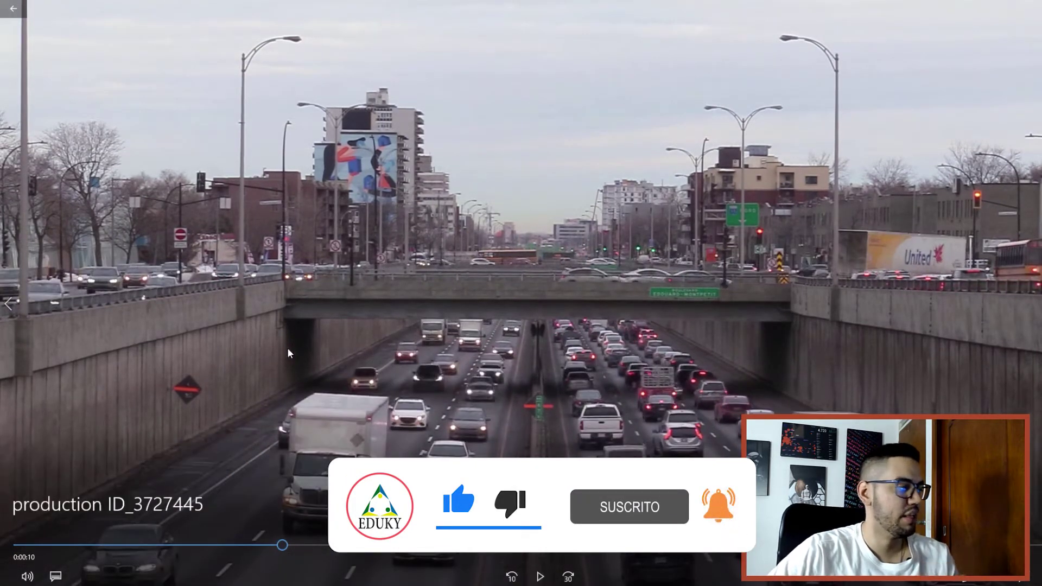
left_click(23, 543)
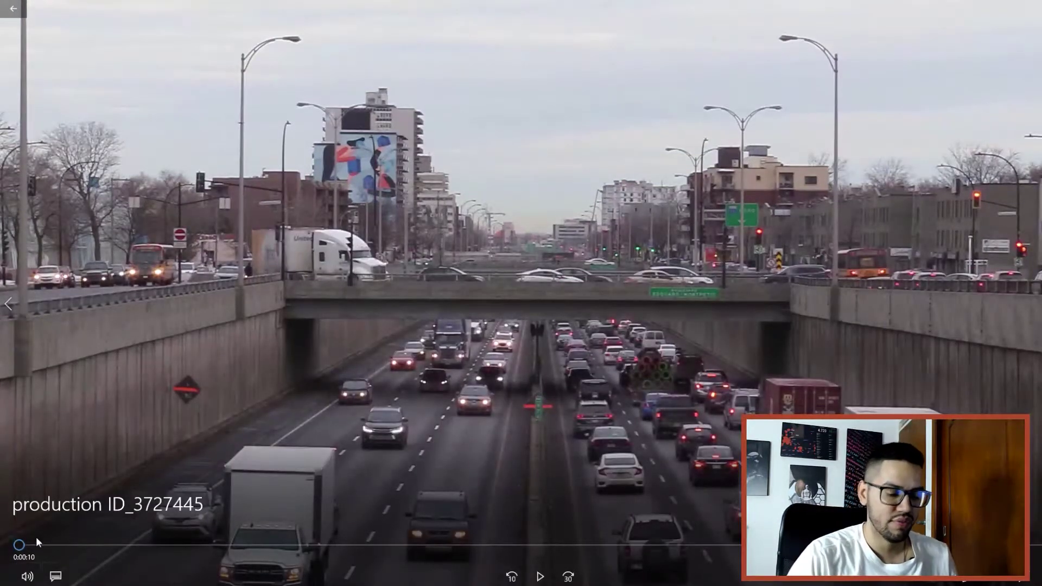
key("super+shift+s")
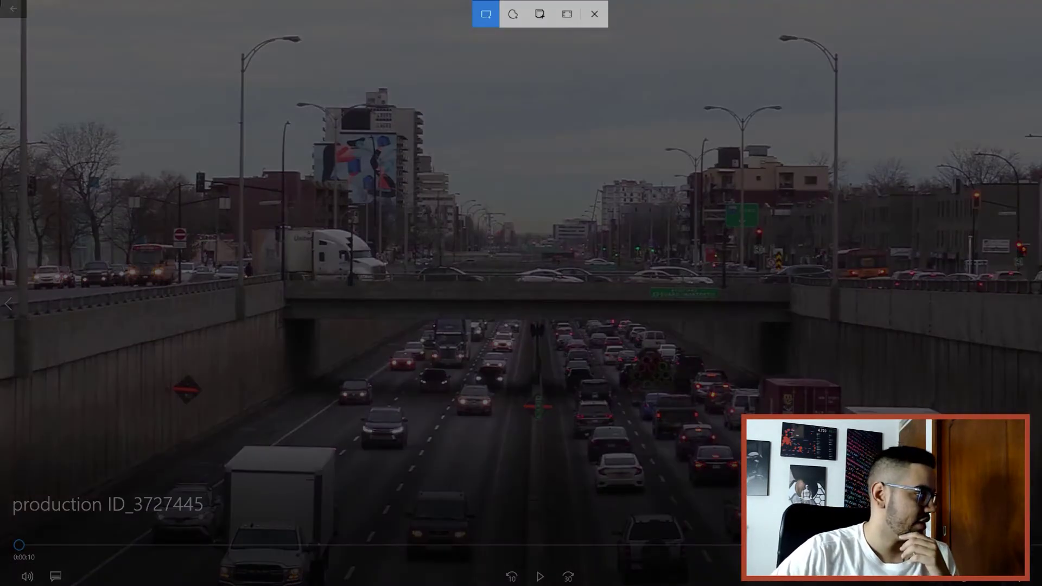
left_click_drag(15, 9, 816, 477)
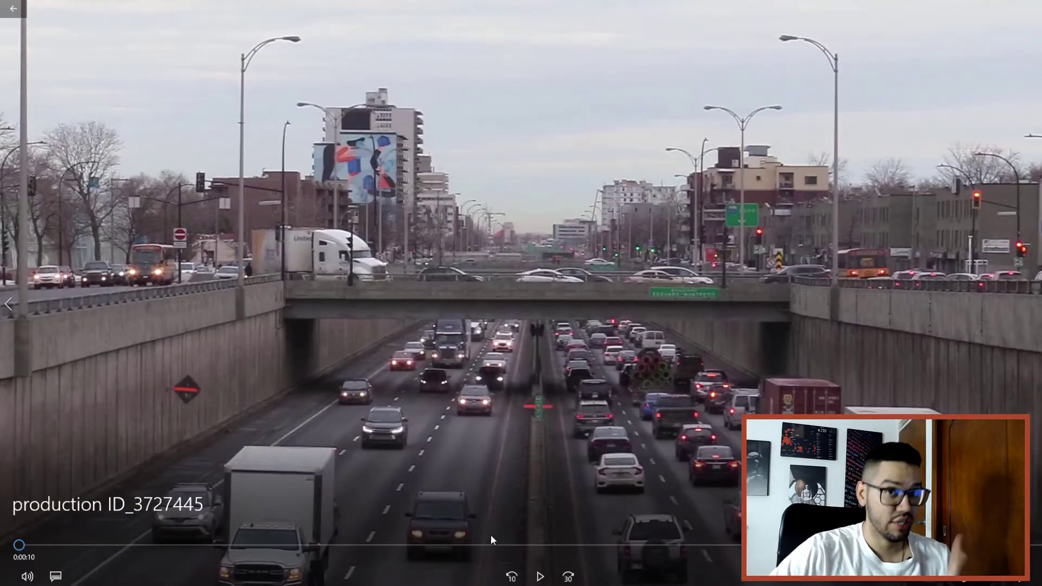
- Insert production ID_3727445.mp4 from this device onto slide 1 as a full-slide video
key("alt+Tab")
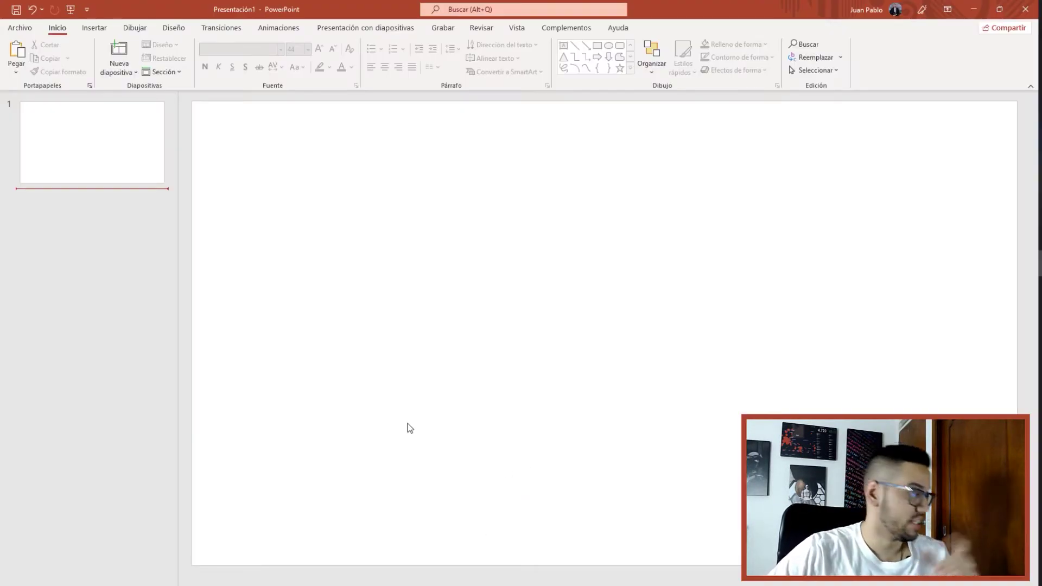
left_click(258, 132)
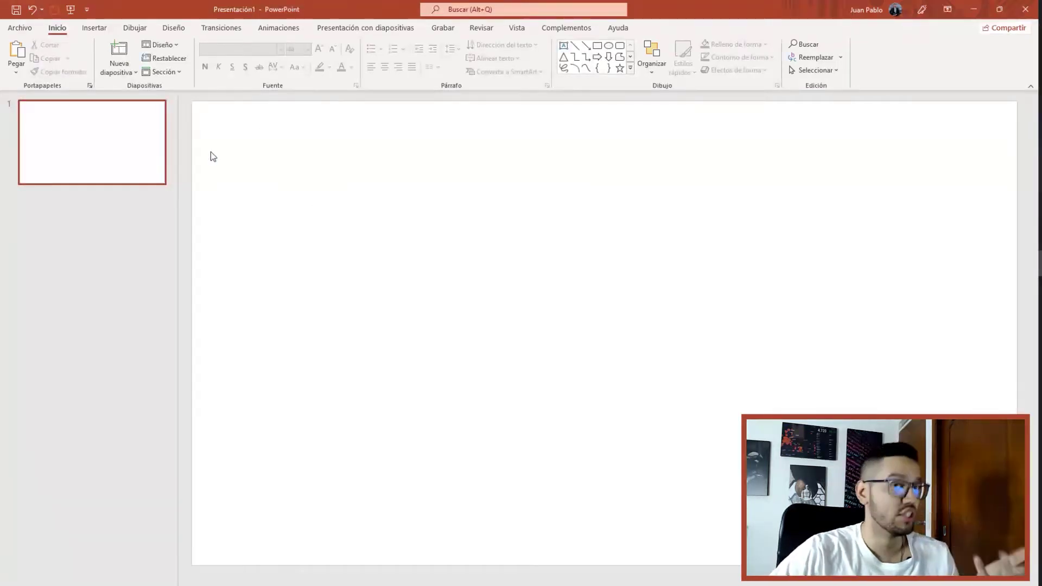
left_click(95, 30)
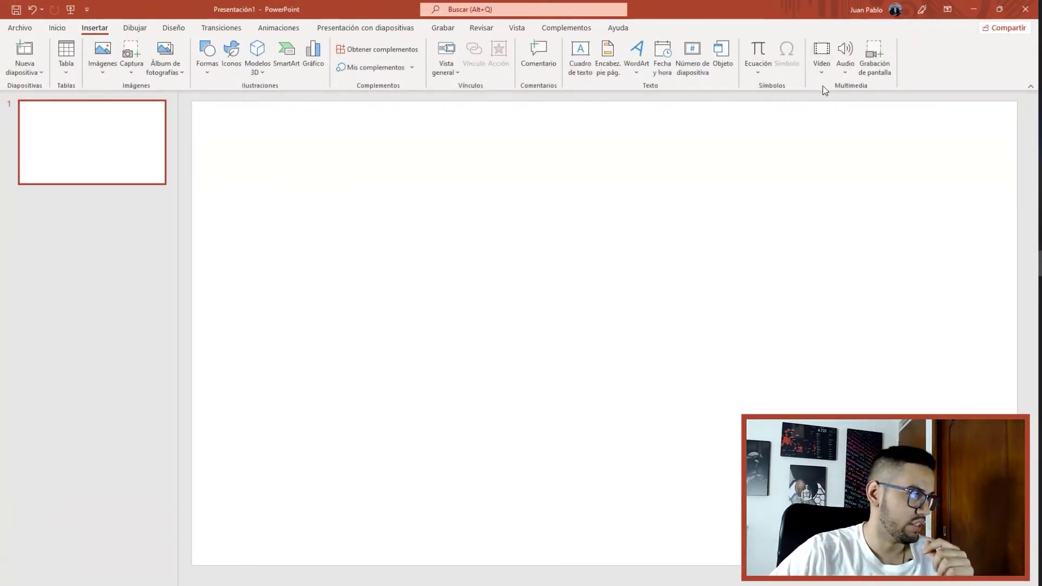
left_click(821, 70)
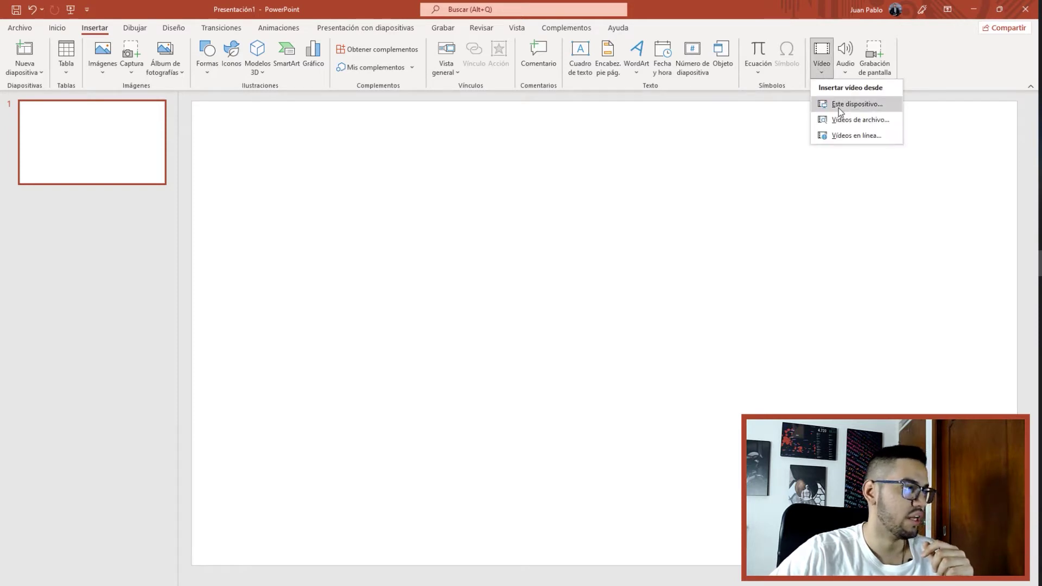
left_click(840, 106)
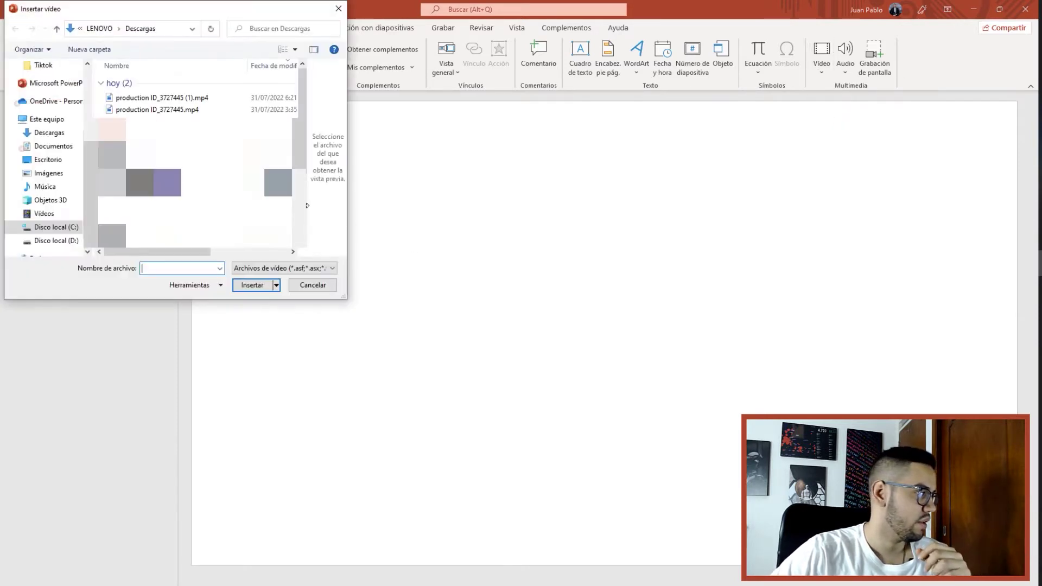
double_click(202, 110)
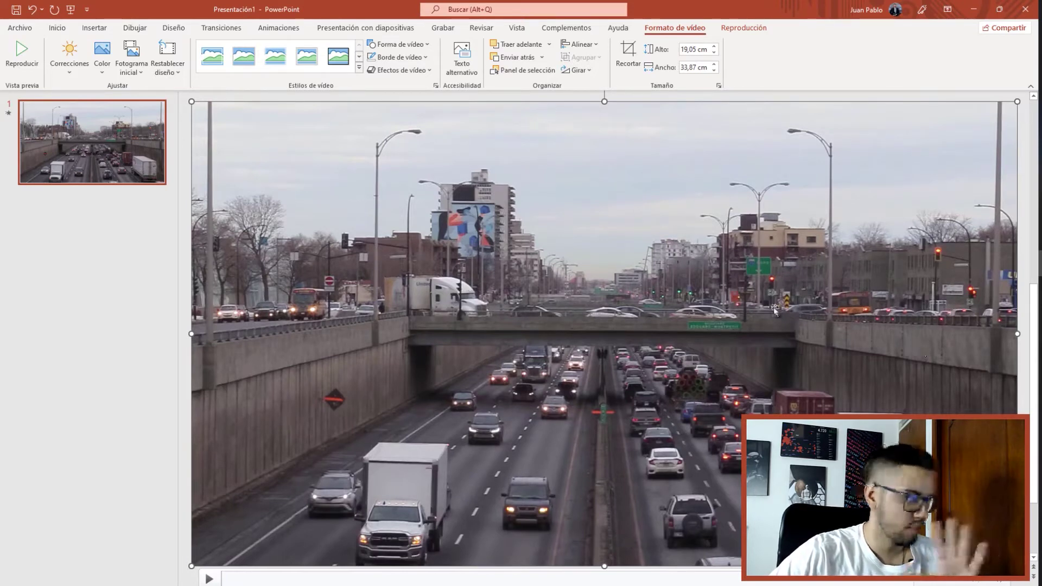
- Review the video's Inicio start options on the Reproducción tab, leaving them unchanged
left_click(749, 27)
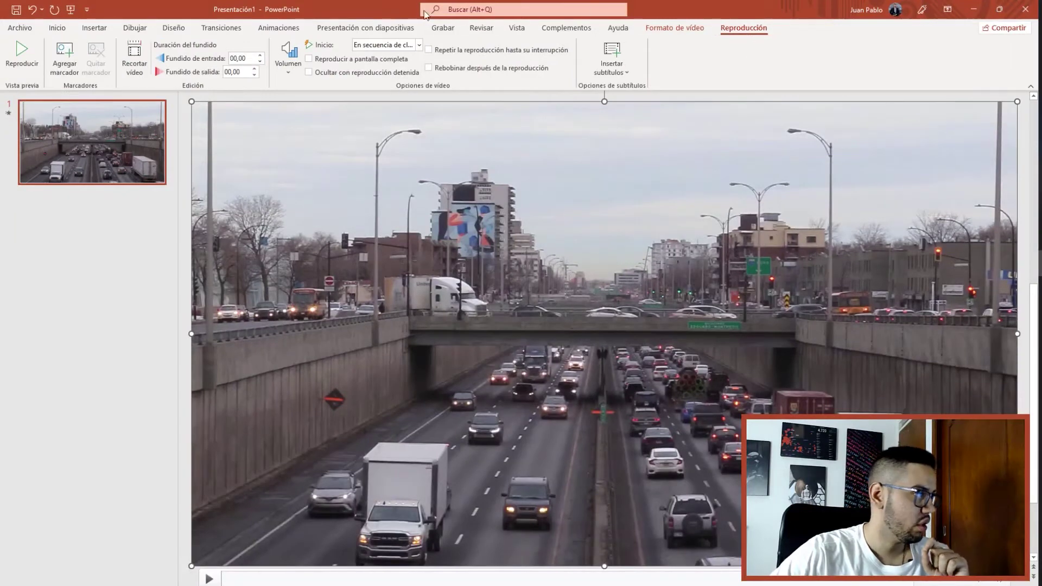
left_click(420, 46)
key("Escape")
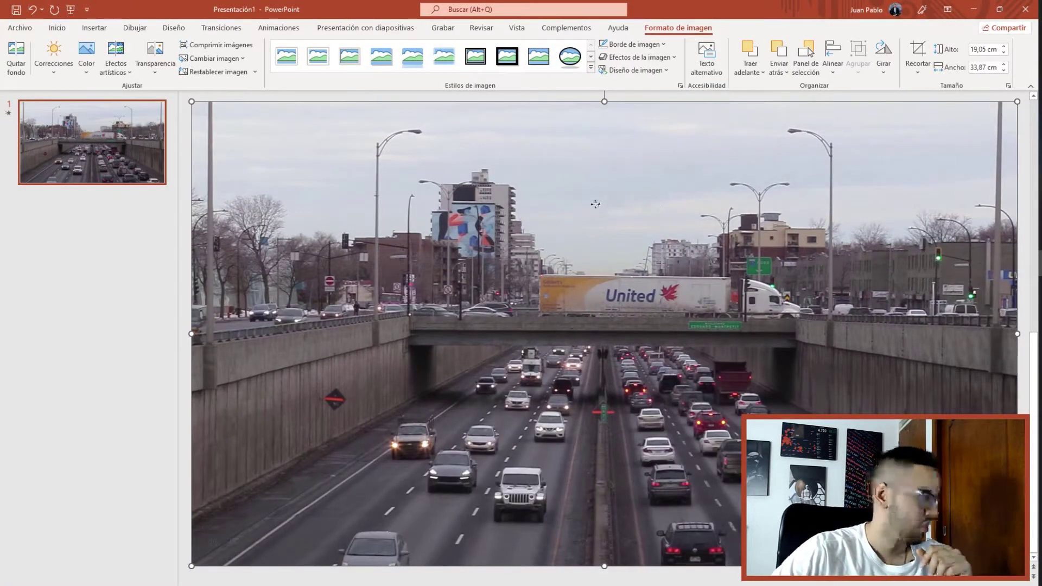
- Snap the highway still back exactly over the video at 19,05 × 33,87 cm and open Formas
left_click_drag(596, 204, 660, 392)
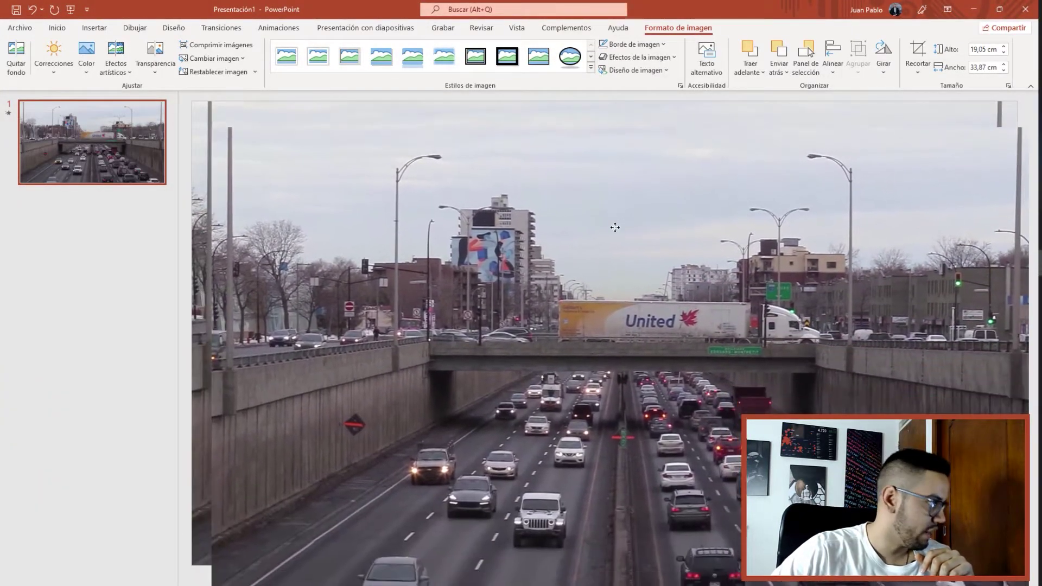
mouse_move(660, 392)
left_mouse_down()
mouse_move(608, 206)
mouse_move(596, 206)
left_mouse_up()
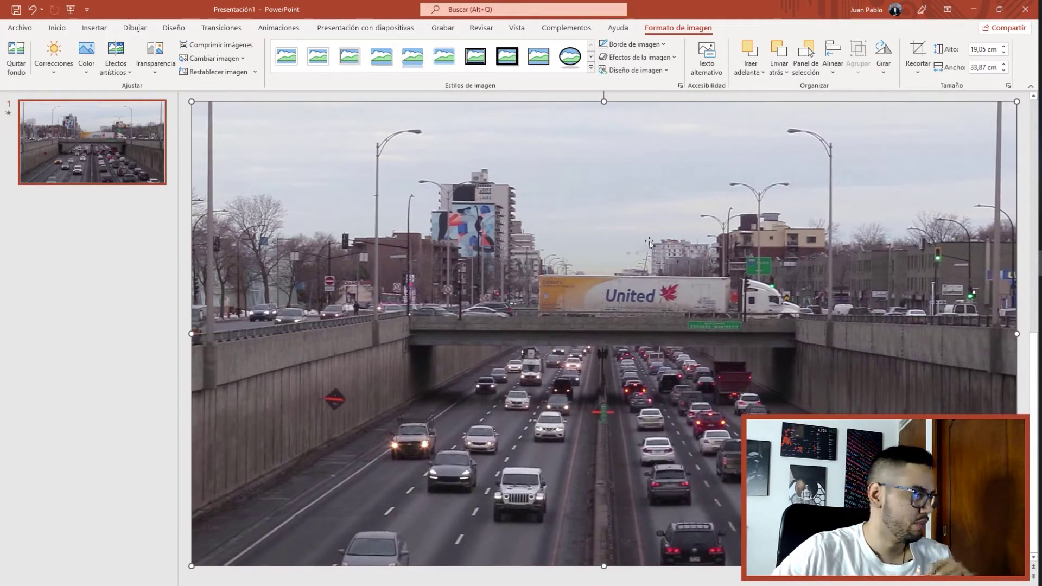
left_click(90, 33)
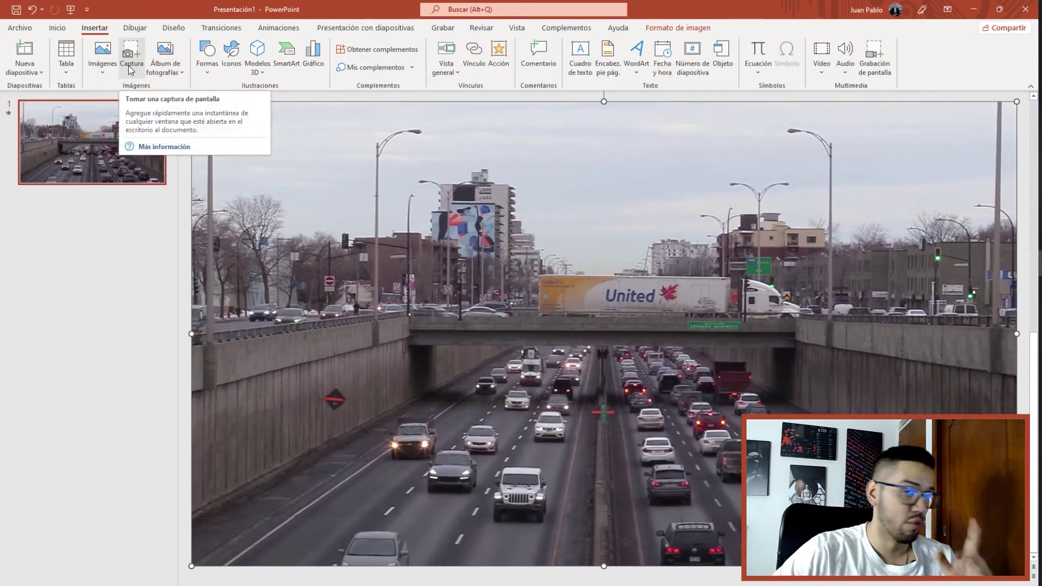
left_click(212, 74)
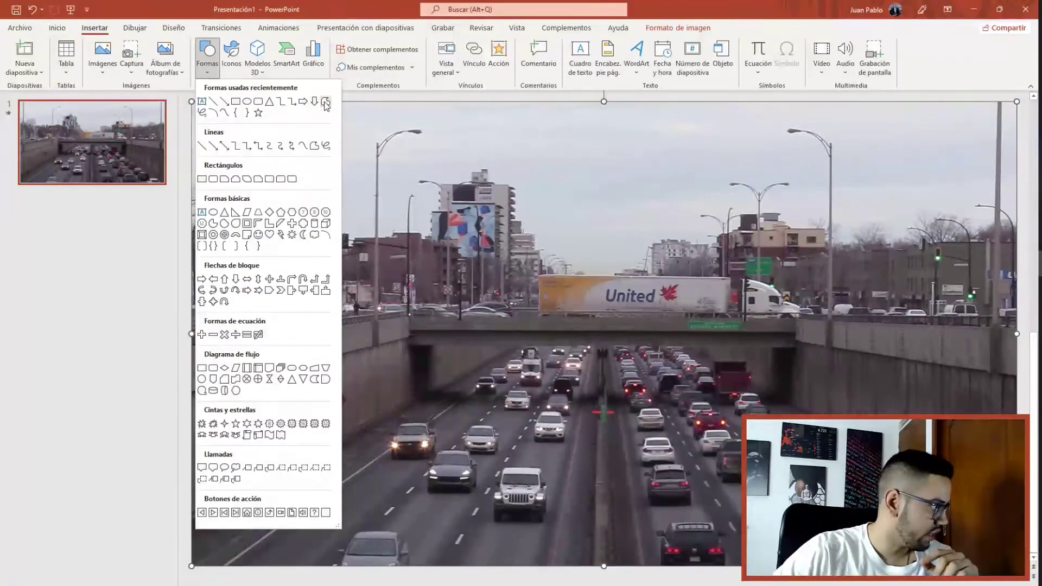
- Trace a closed Forma libre polygon over the road below the overpass, sized 9,44 × 33,92 cm
left_click(320, 146)
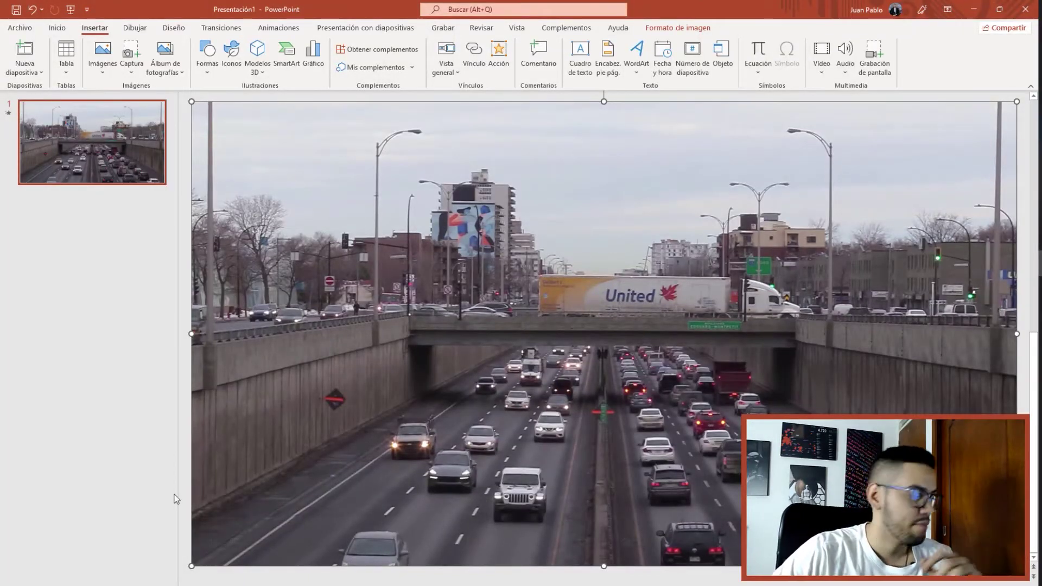
left_click(189, 392)
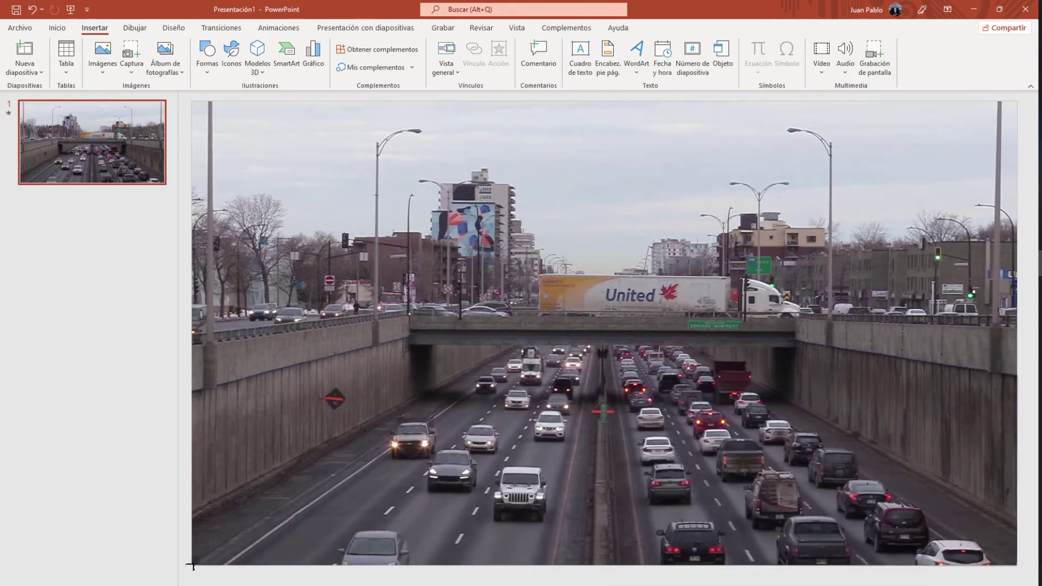
left_click(194, 397)
left_click(190, 389)
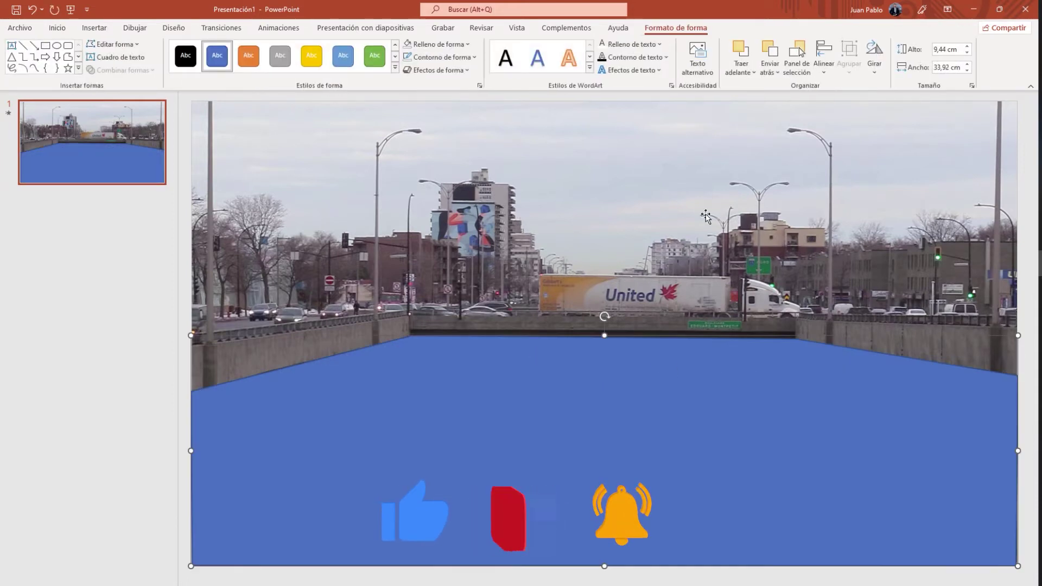
left_click(713, 197)
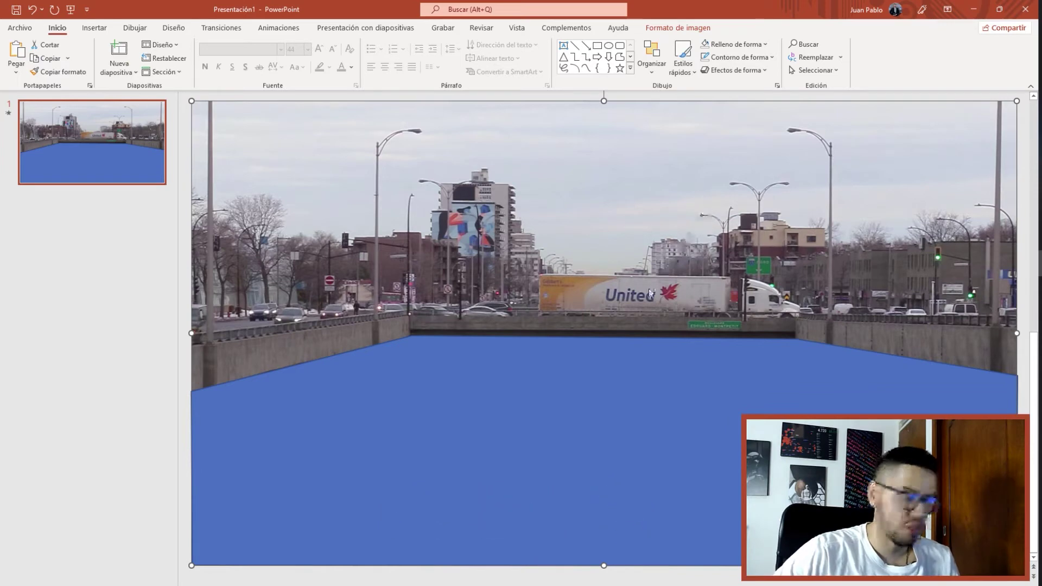
left_click(572, 385)
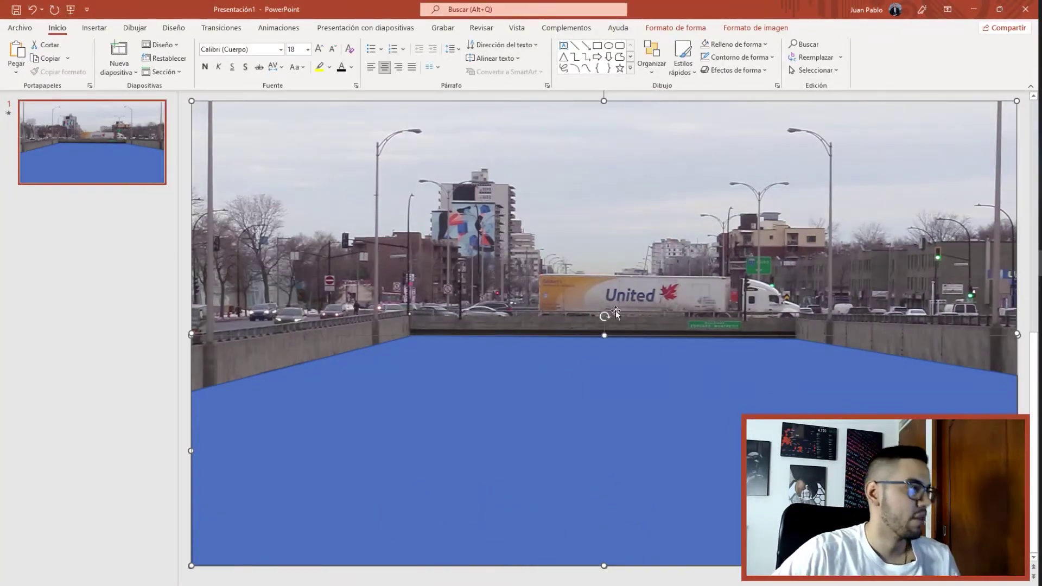
left_click(676, 28)
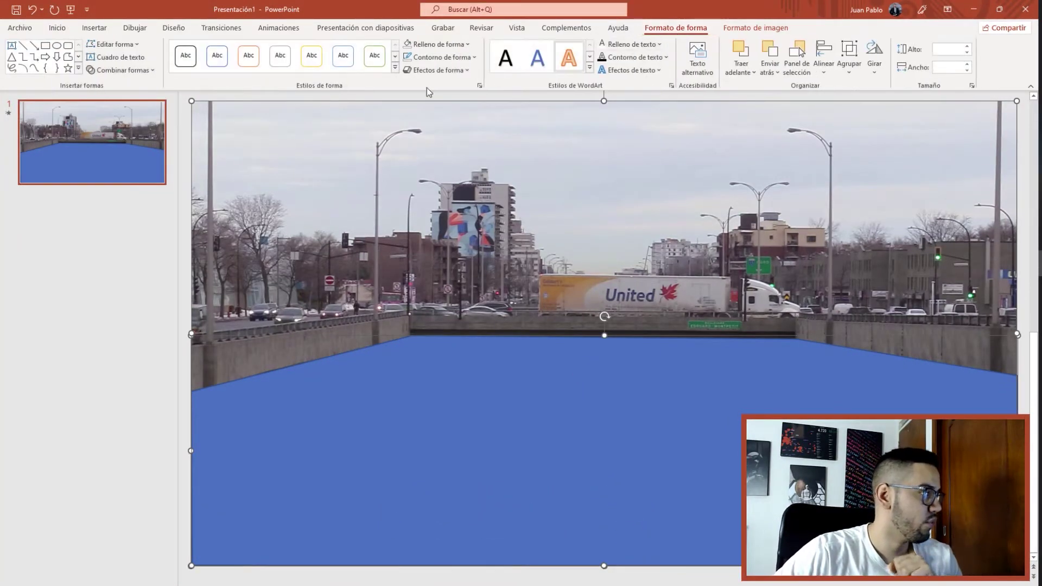
left_click(131, 72)
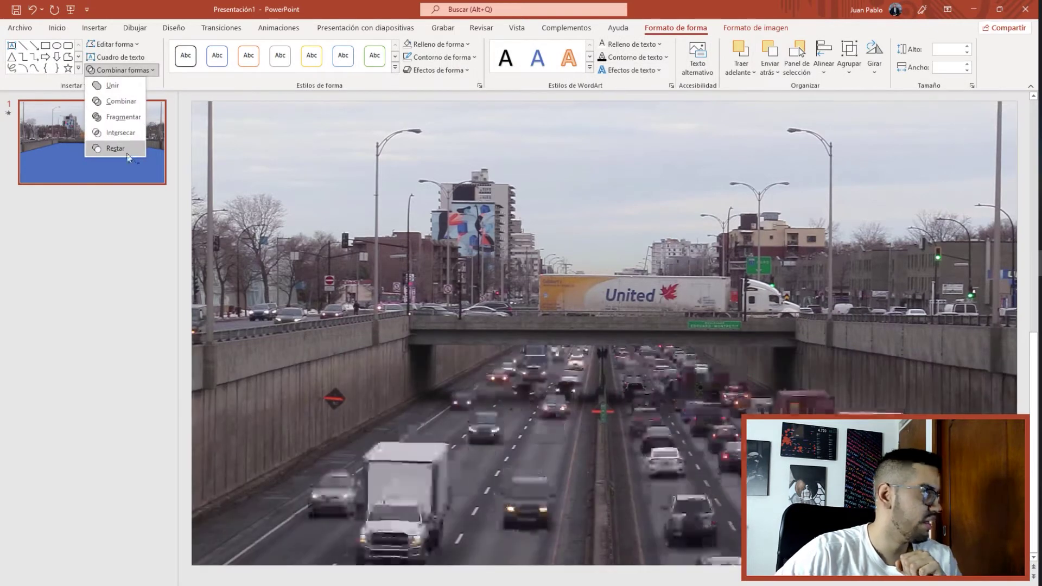
left_click(126, 152)
left_click(599, 343)
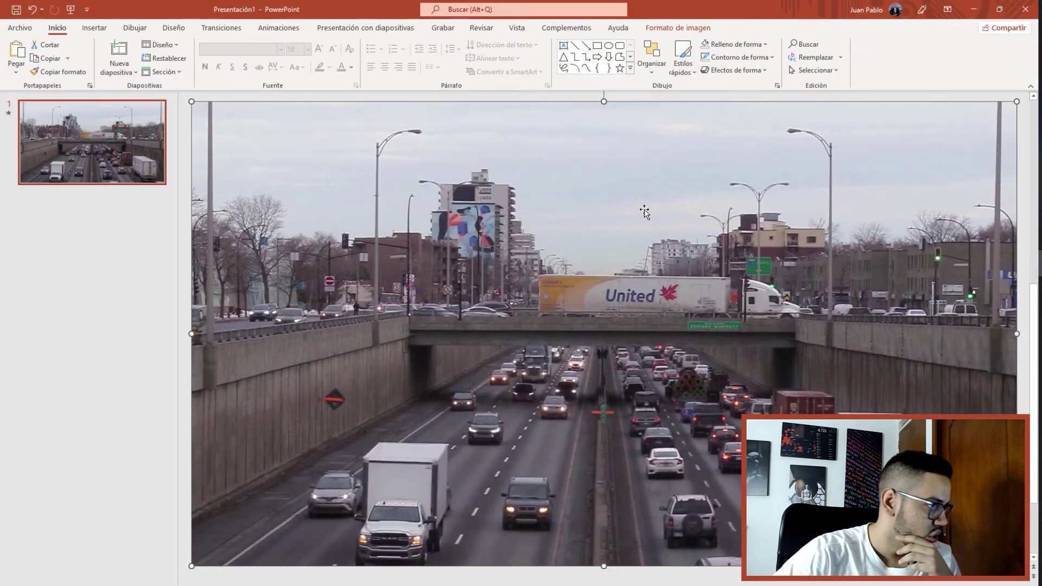
key("space")
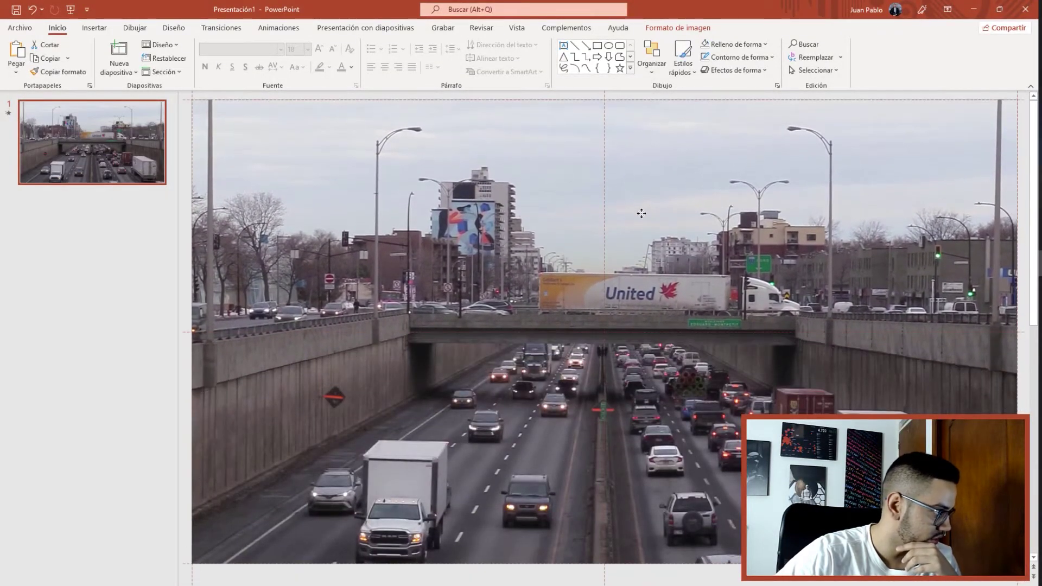
left_click(642, 214)
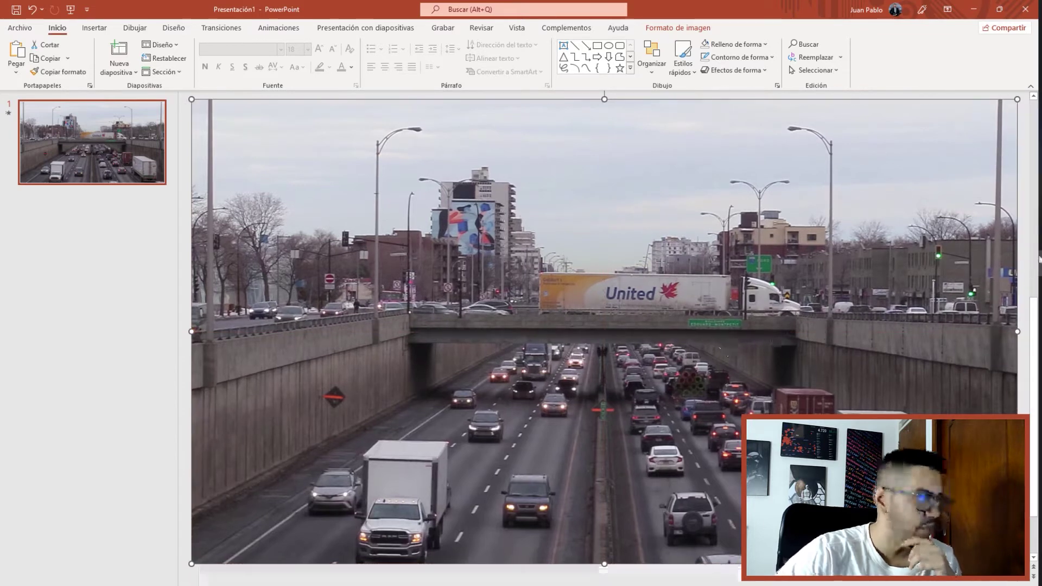
scroll(923, 304, "up", 1)
scroll(1027, 249, "down", 1)
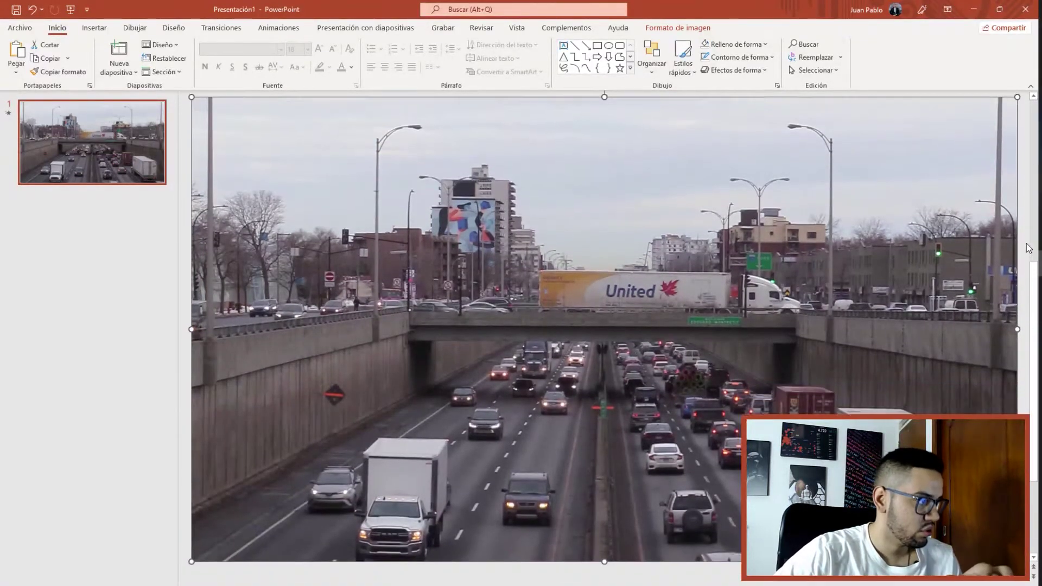
left_click(1028, 244)
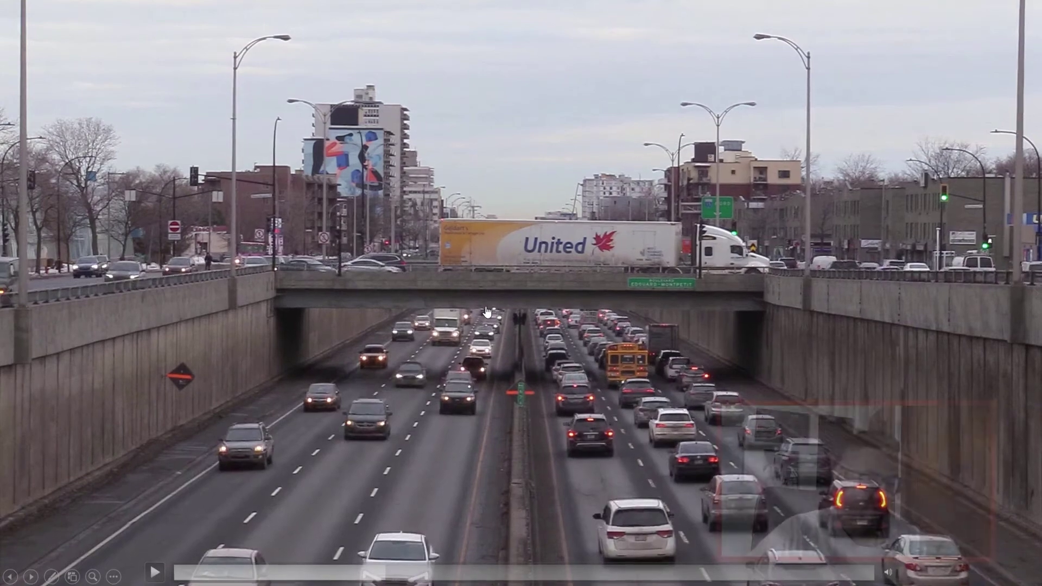
key("Escape")
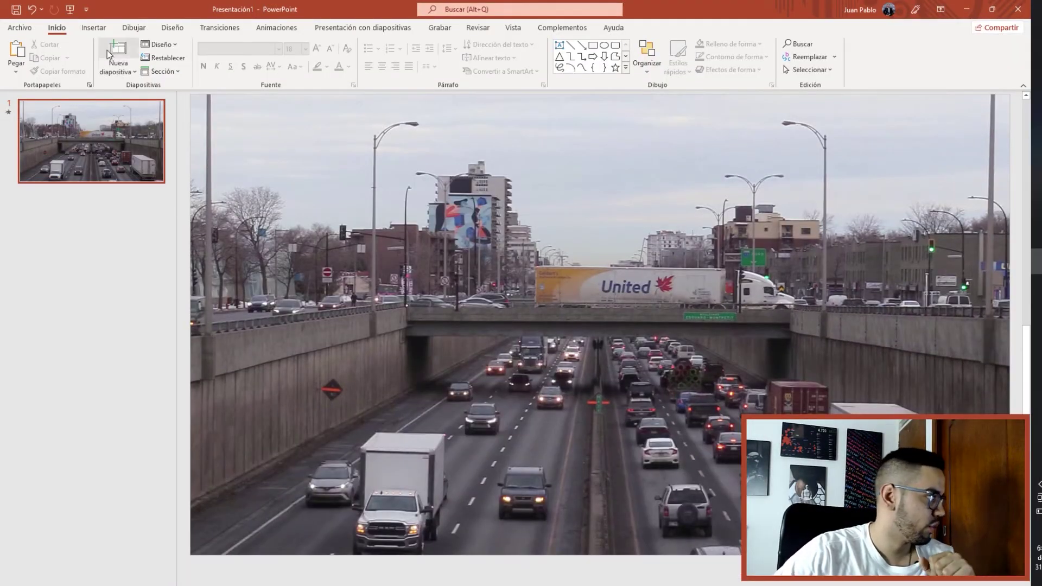
- Draw a top-left text box, type 'LA MONOTONÍA DE LA CIUDAD' in capitals, and nudge it down
left_click(94, 28)
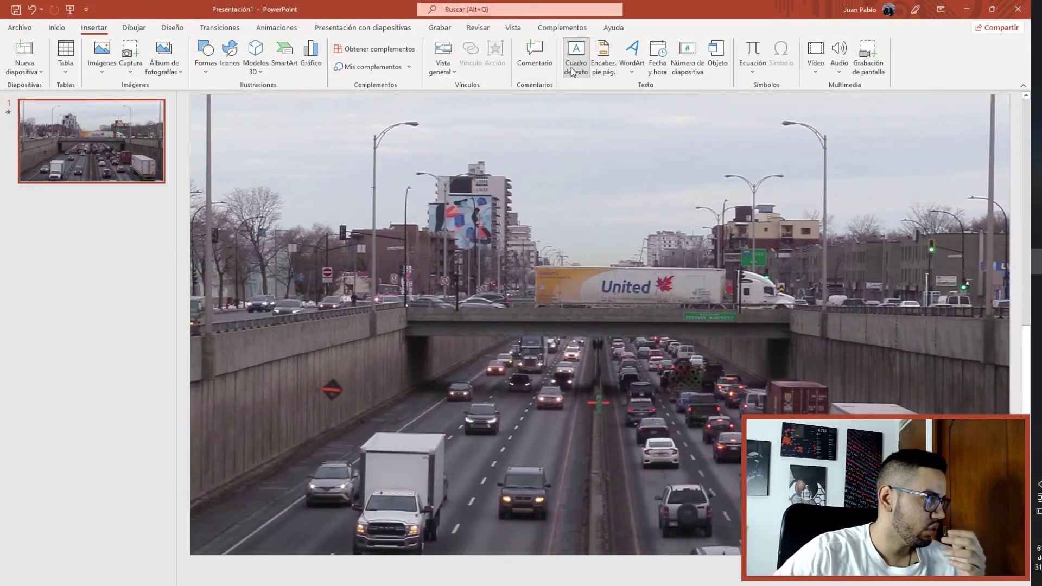
left_click_drag(230, 117, 527, 265)
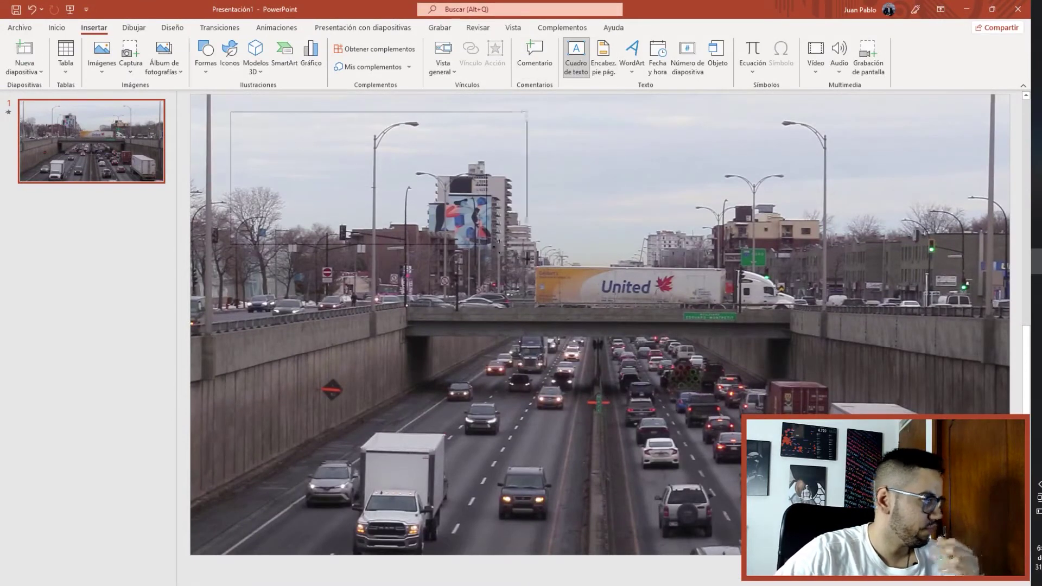
key("Caps_Lock")
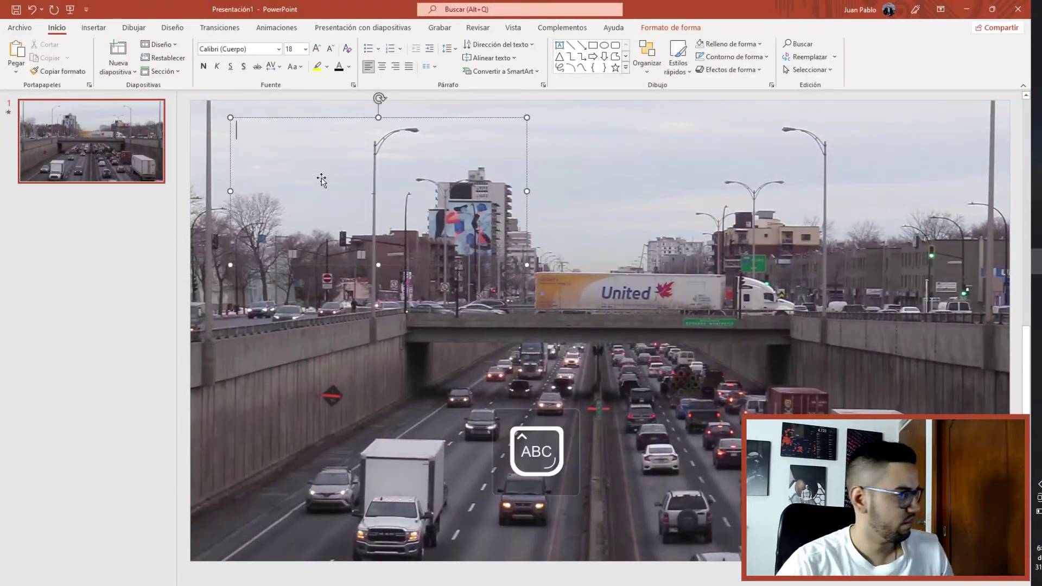
type("LA MONOTONÍA DE LA CIUDAD")
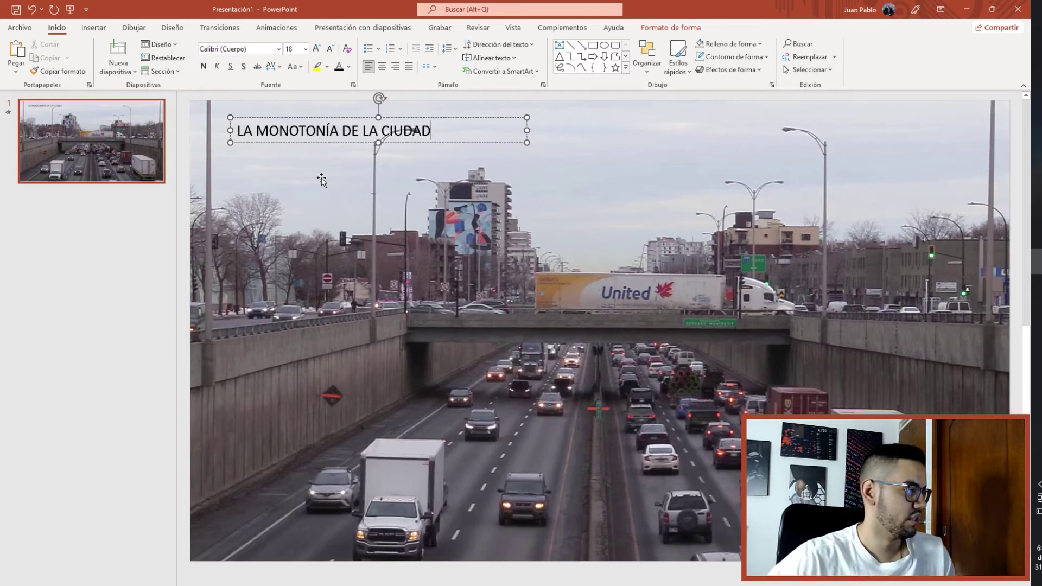
left_click_drag(326, 145, 317, 166)
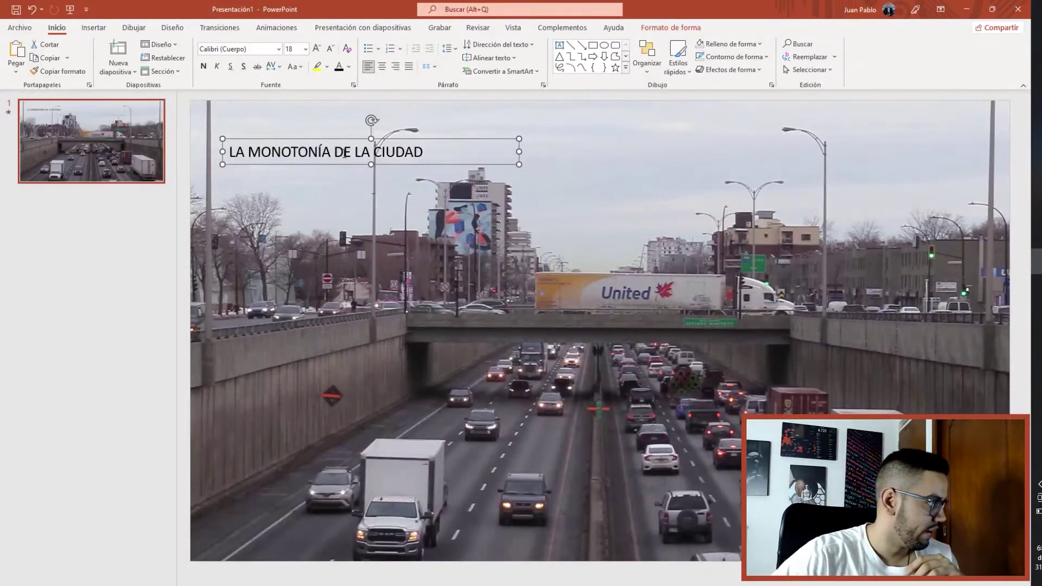
- Increase the title's font size to 44 pt
left_click(317, 49)
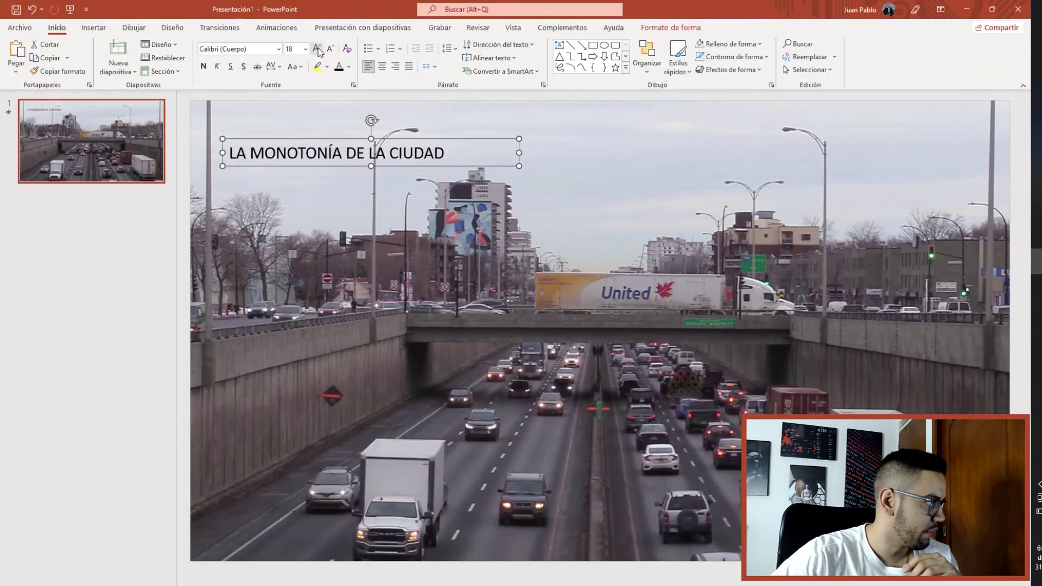
left_click(316, 49)
left_click(318, 49)
left_click(318, 49)
left_click(318, 50)
left_click(317, 50)
left_click(318, 49)
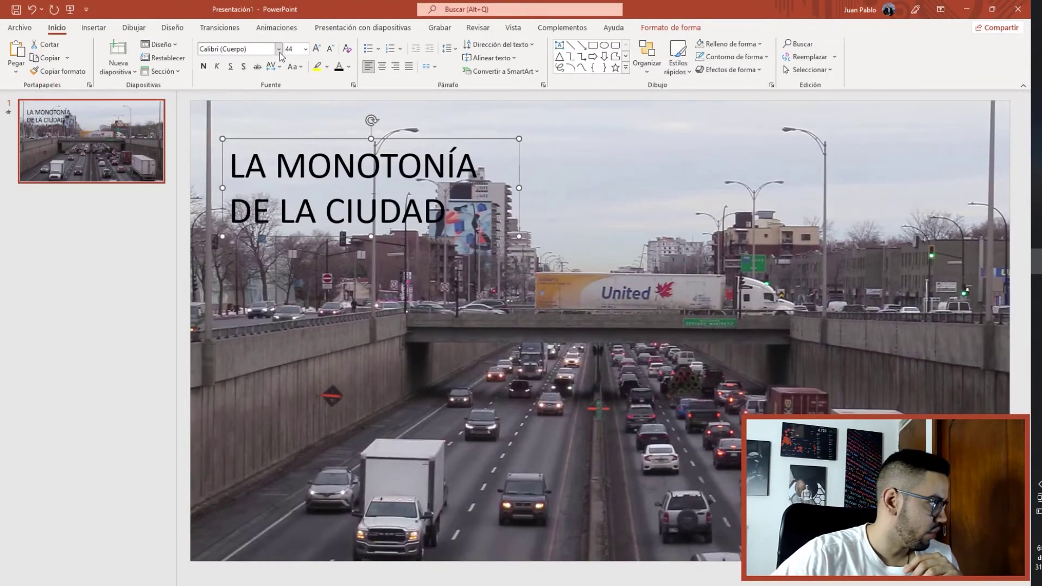
- Set the title font to Dosis Medium
left_click(279, 50)
scroll(290, 197, "down", 5)
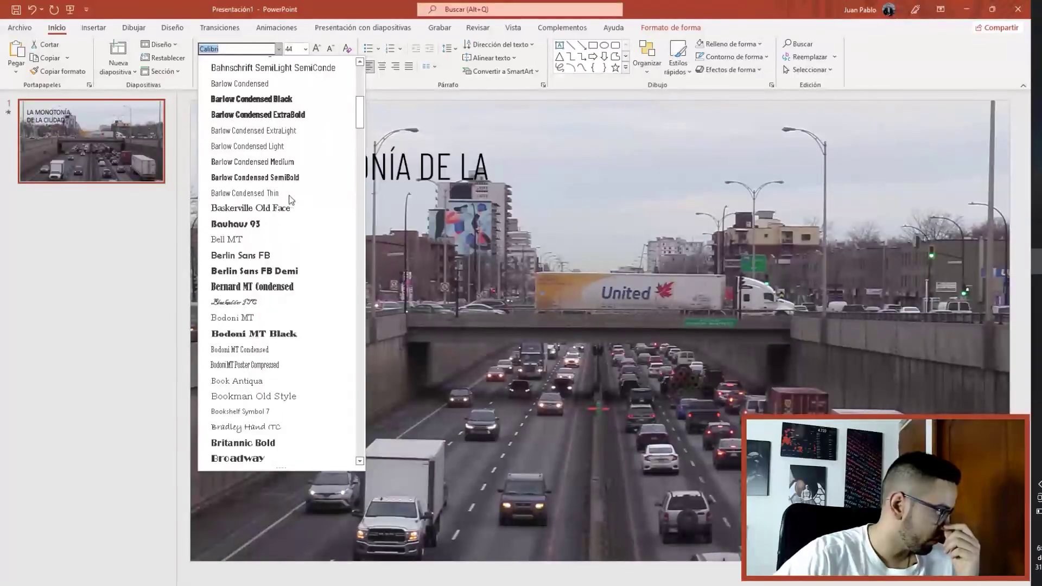
scroll(283, 196, "down", 1)
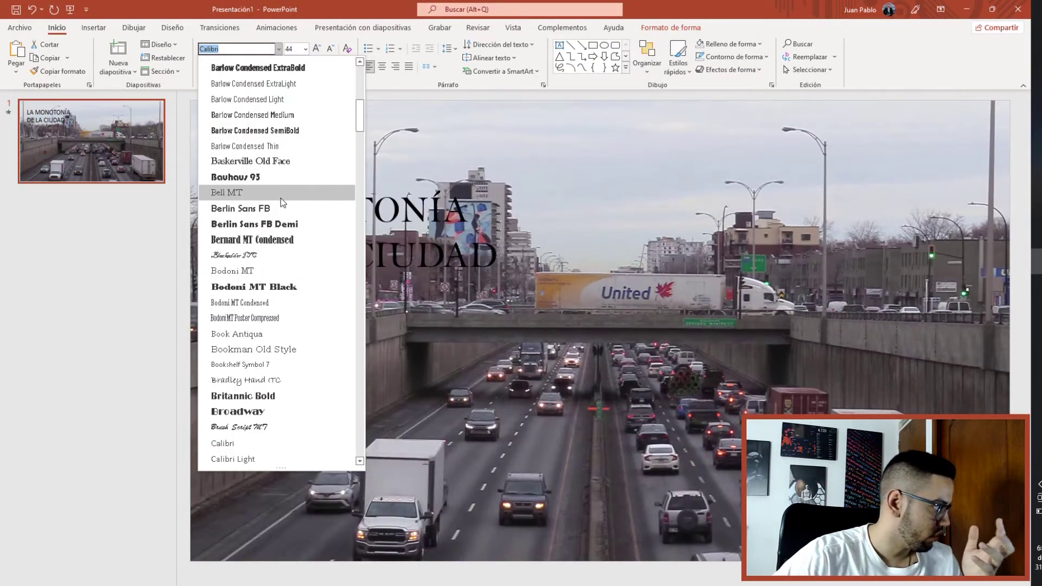
scroll(274, 271, "down", 3)
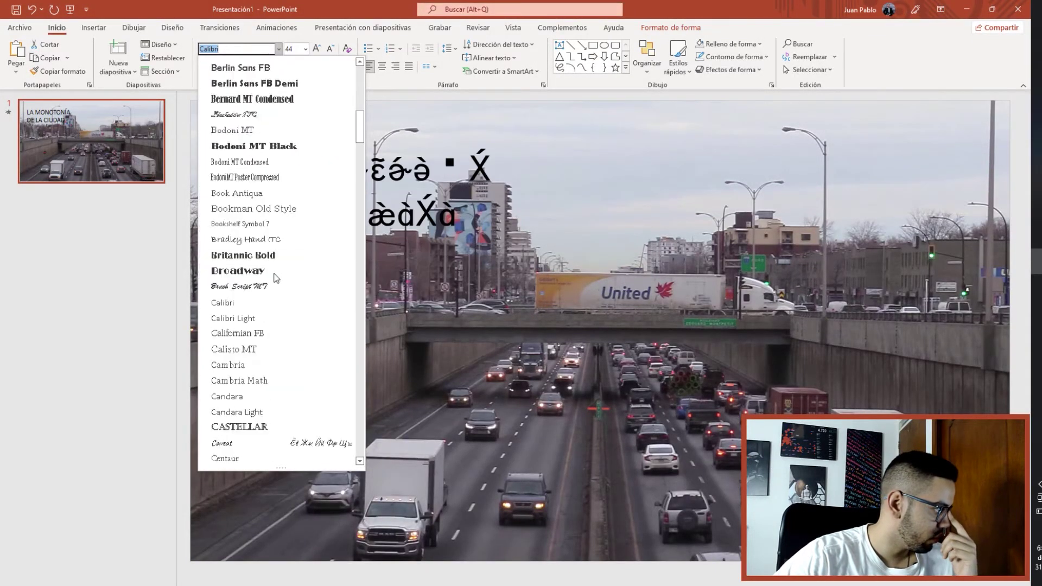
scroll(275, 278, "down", 1)
scroll(274, 279, "down", 4)
scroll(271, 281, "down", 3)
scroll(269, 281, "down", 2)
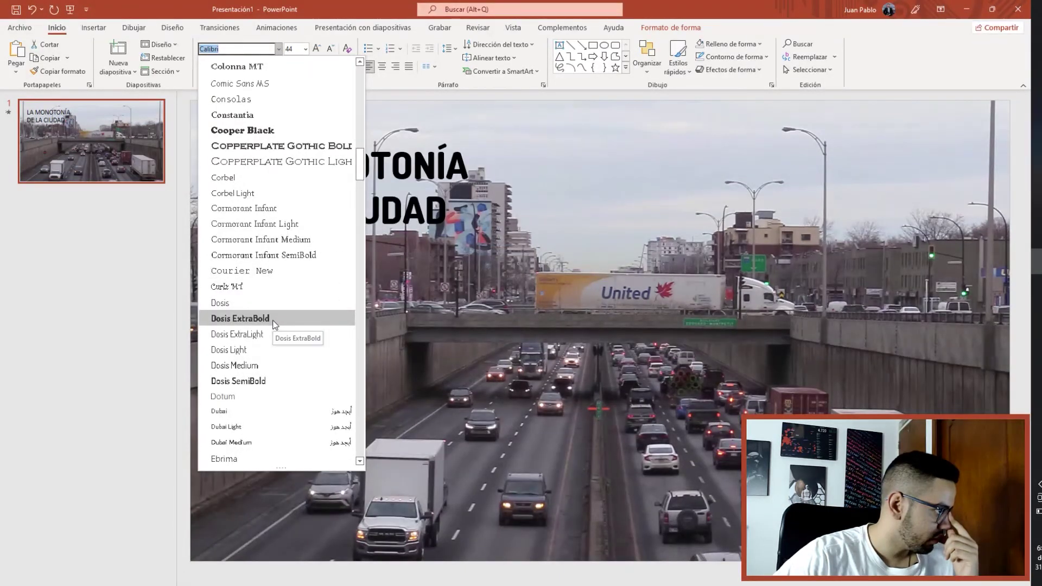
left_click(261, 372)
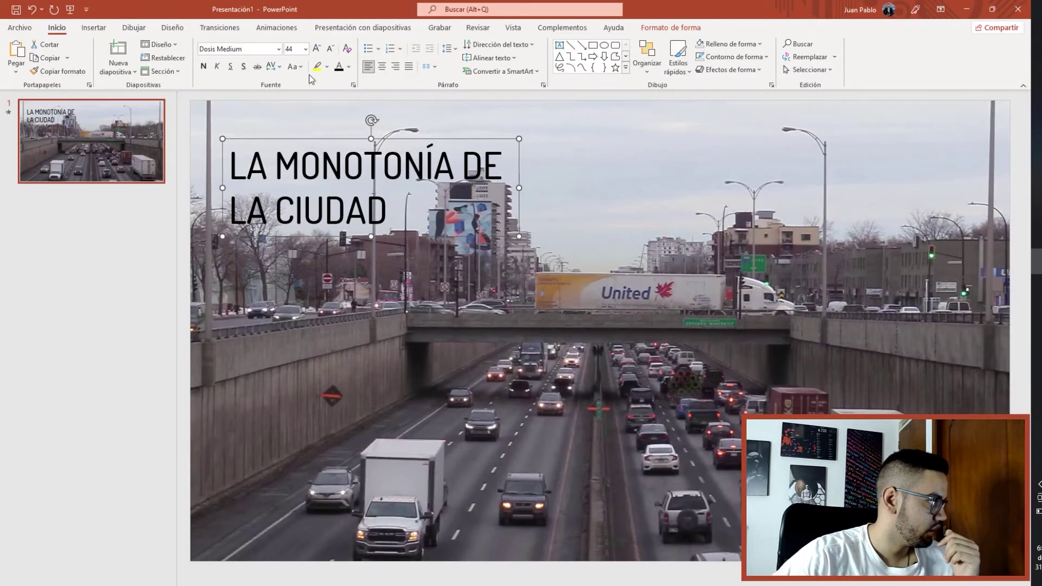
- Enlarge the title to 54 pt, move it slightly up, and make it bold
left_click(318, 51)
left_click(317, 50)
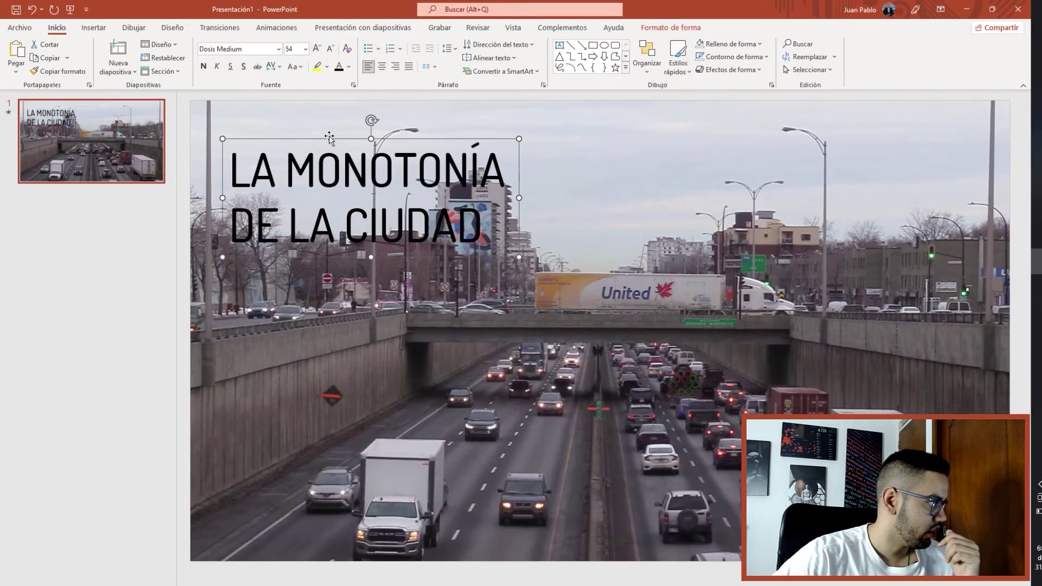
left_click_drag(328, 139, 322, 117)
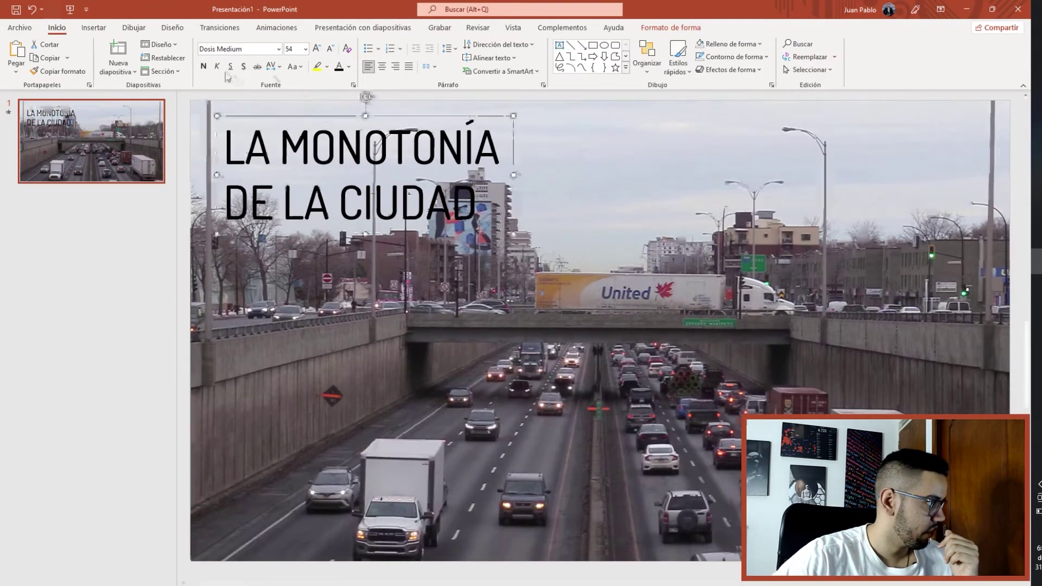
left_click(204, 67)
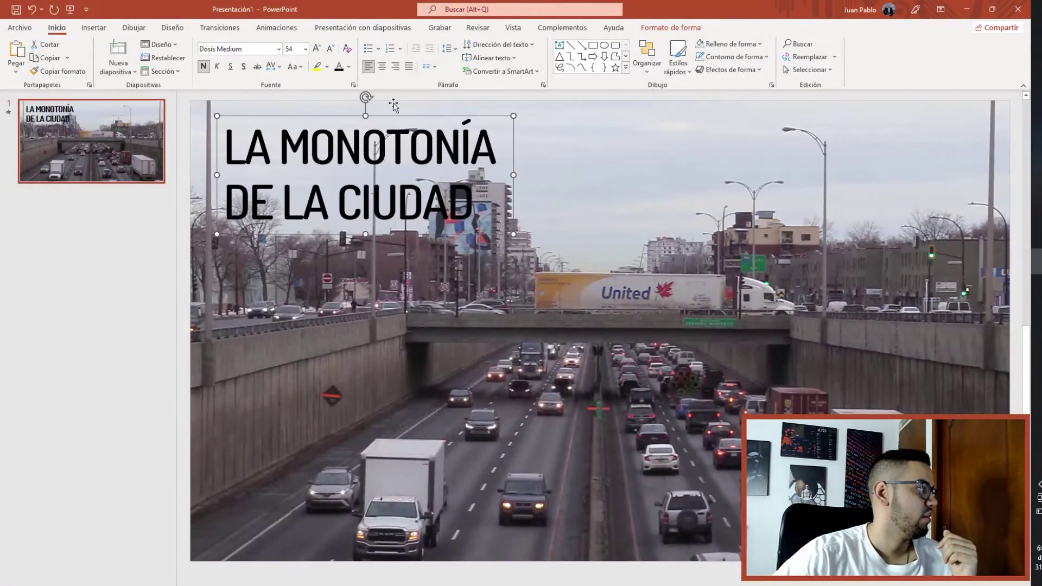
- Set the title's text fill and text outline to white in Formato de forma
left_click(671, 28)
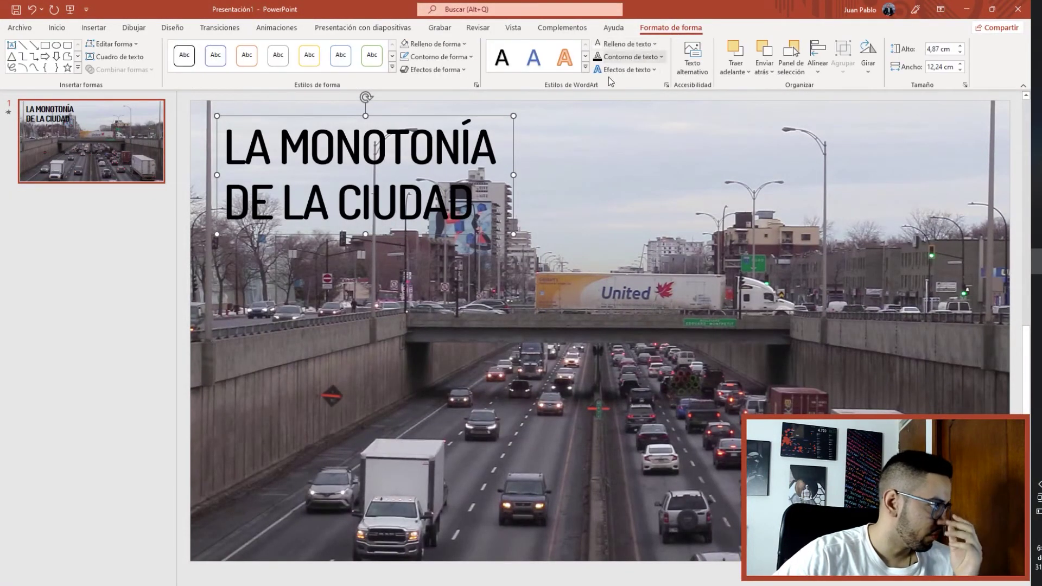
left_click(636, 44)
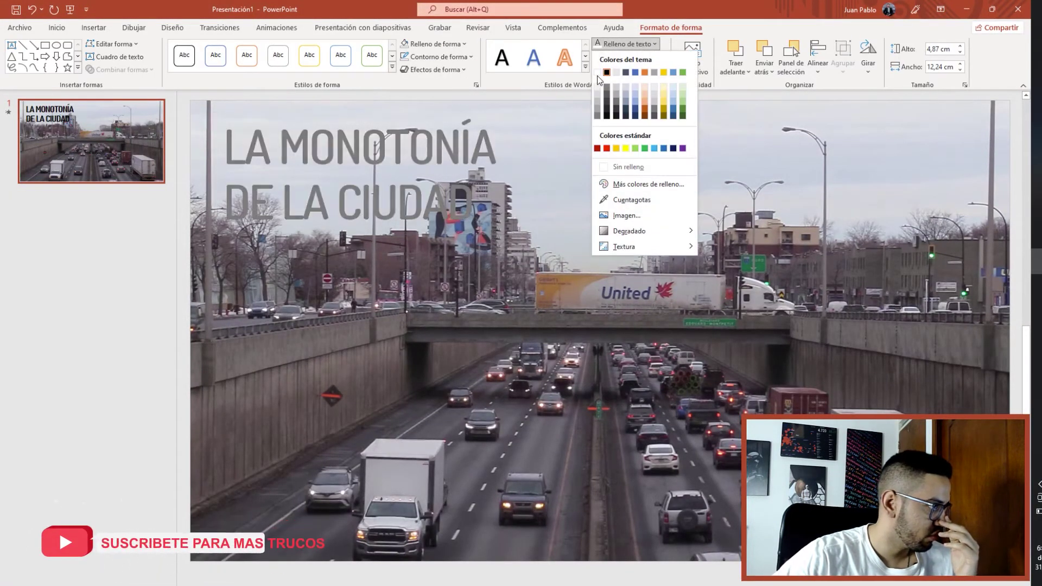
left_click(597, 73)
left_click(630, 56)
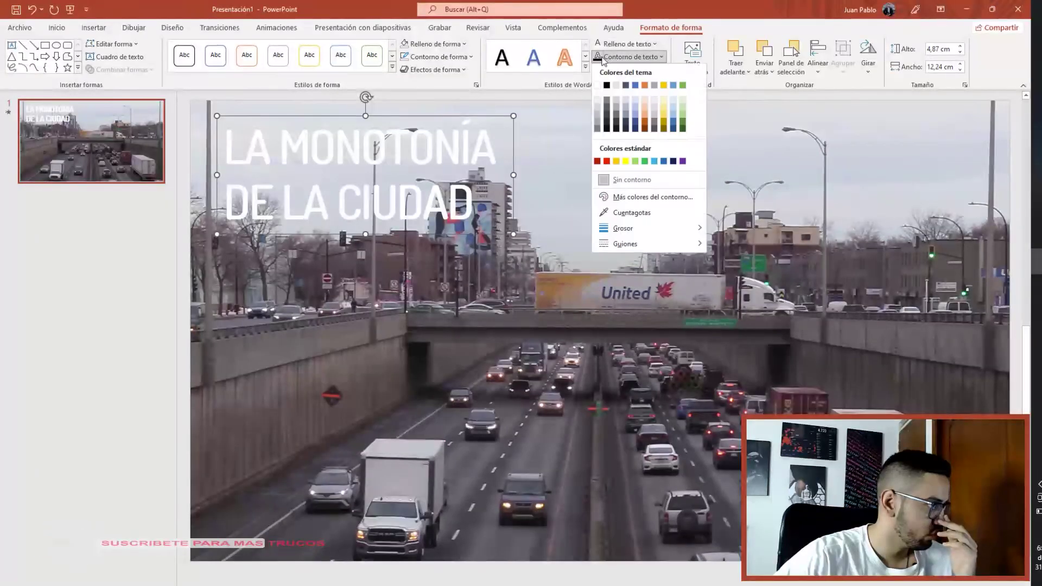
left_click(598, 58)
left_click(543, 125)
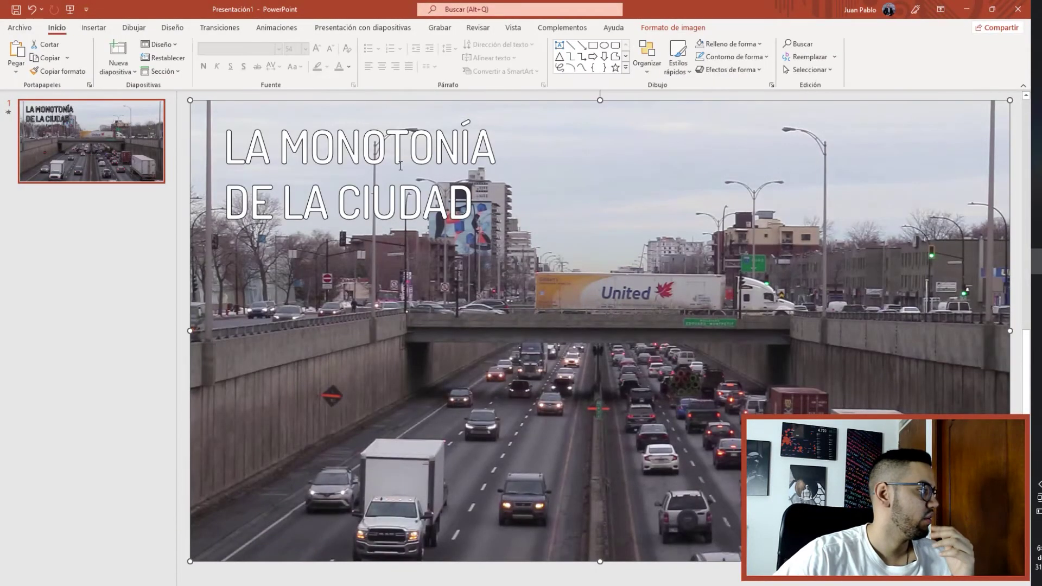
left_click(438, 119)
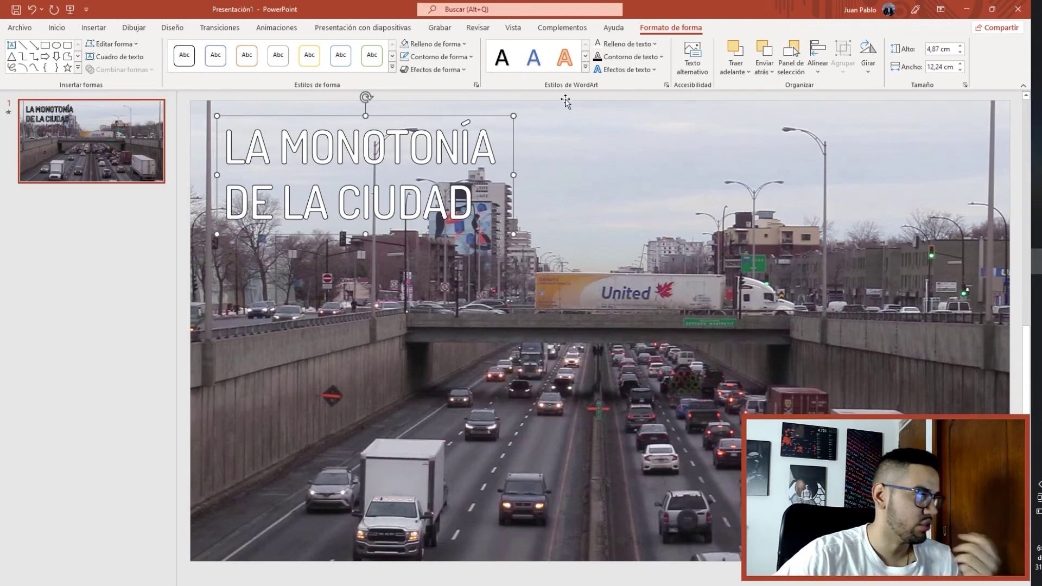
- Give the title a Desvanecer fade: Con la anterior, duration 03,00, delay 00,50
left_click(267, 29)
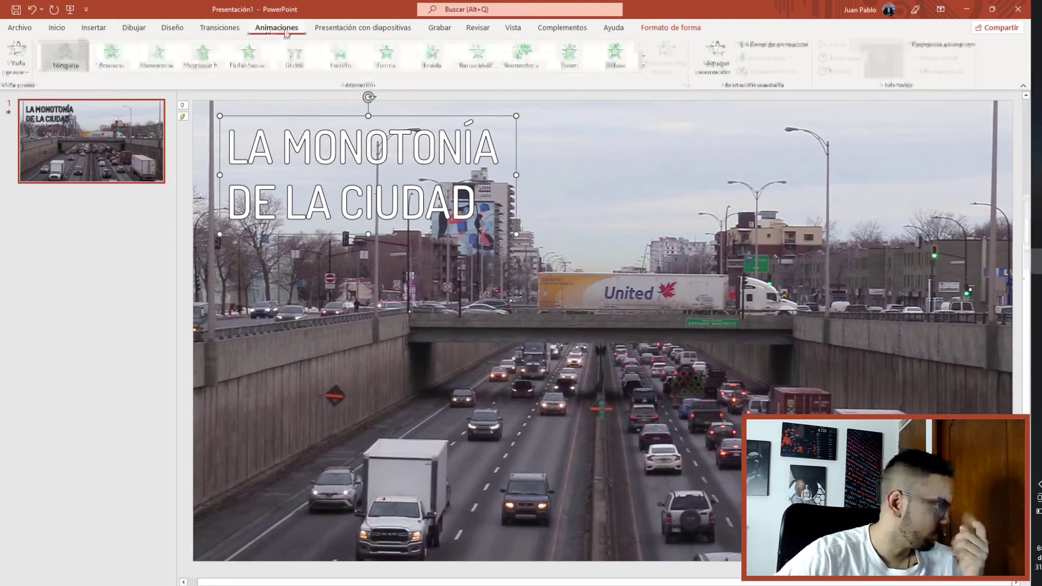
left_click(156, 60)
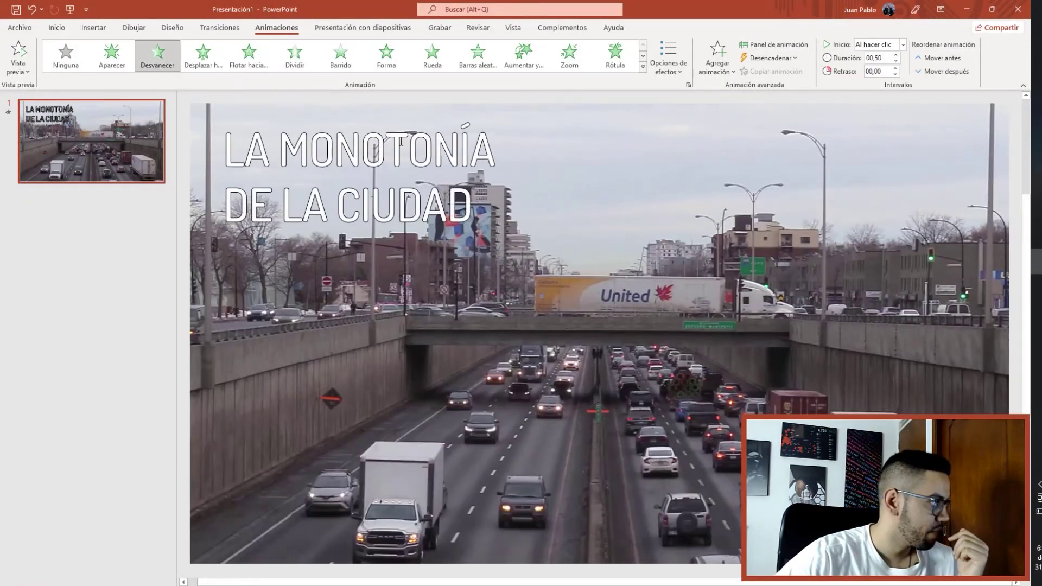
left_click(904, 45)
left_click(904, 69)
type("00,5")
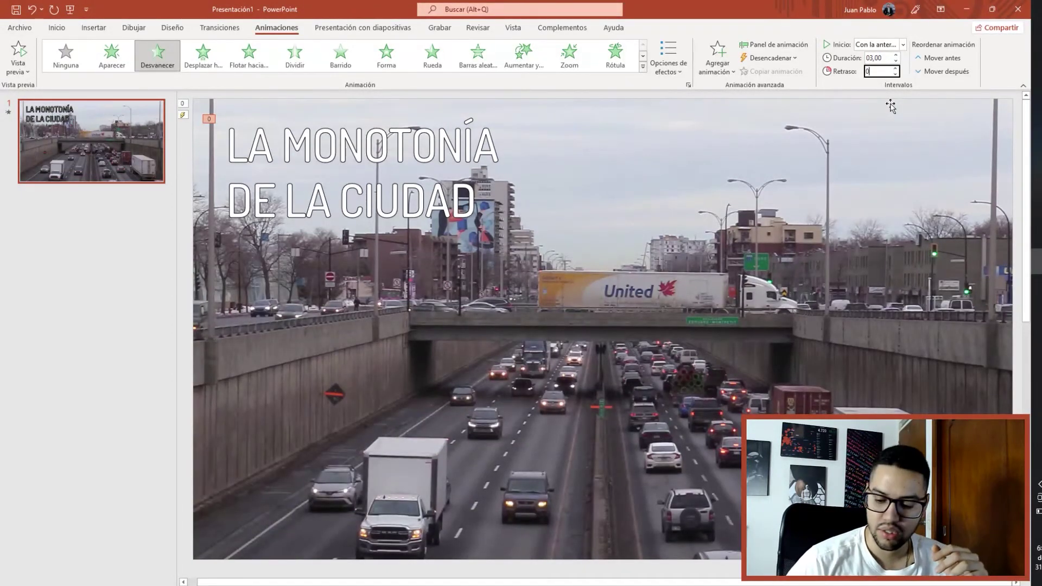
left_click(795, 178)
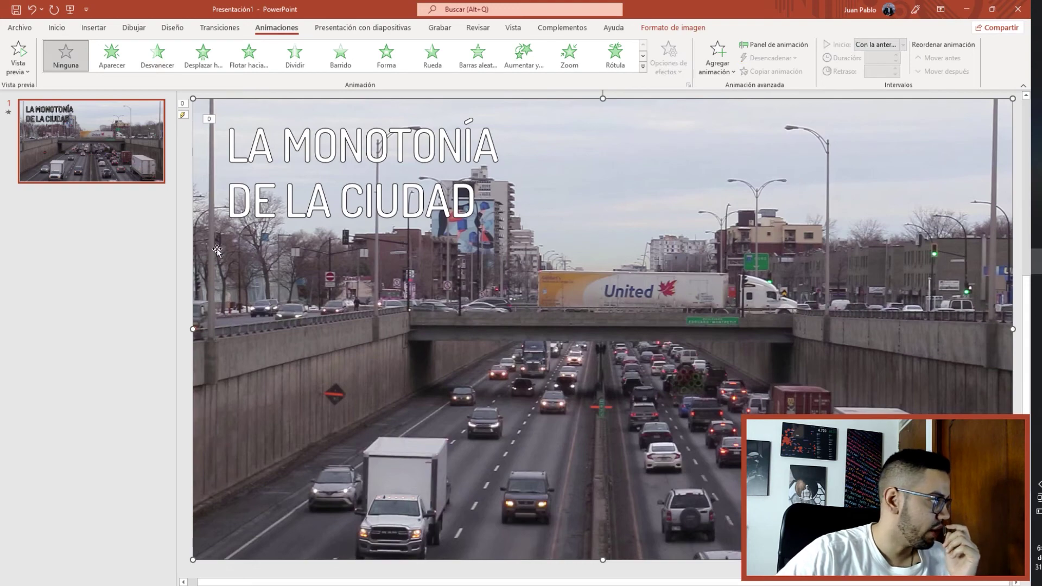
left_click(185, 255)
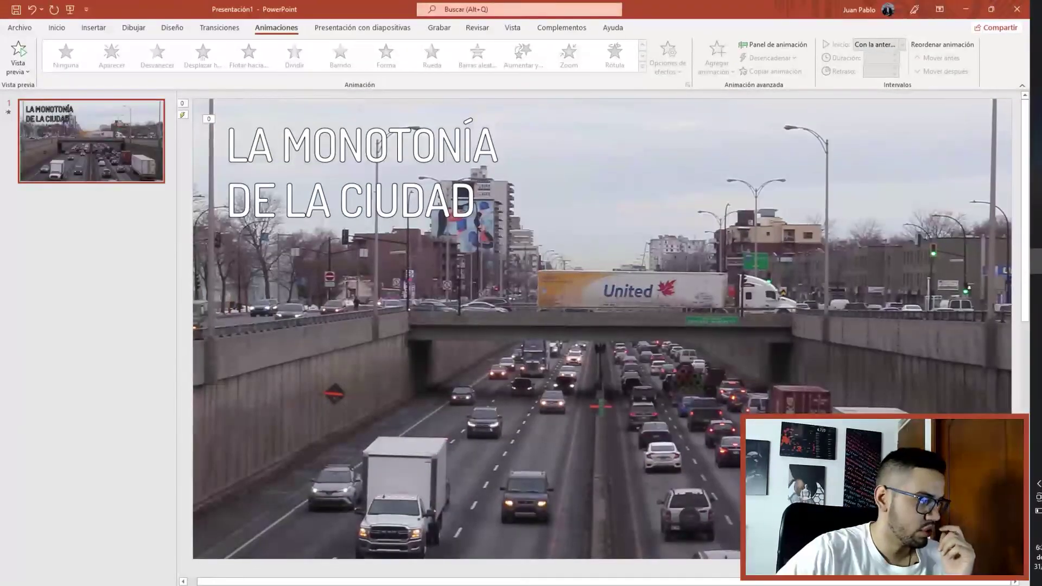
- Start the slide show from the current slide to watch the outlined title fade in over the traffic video
key("F5")
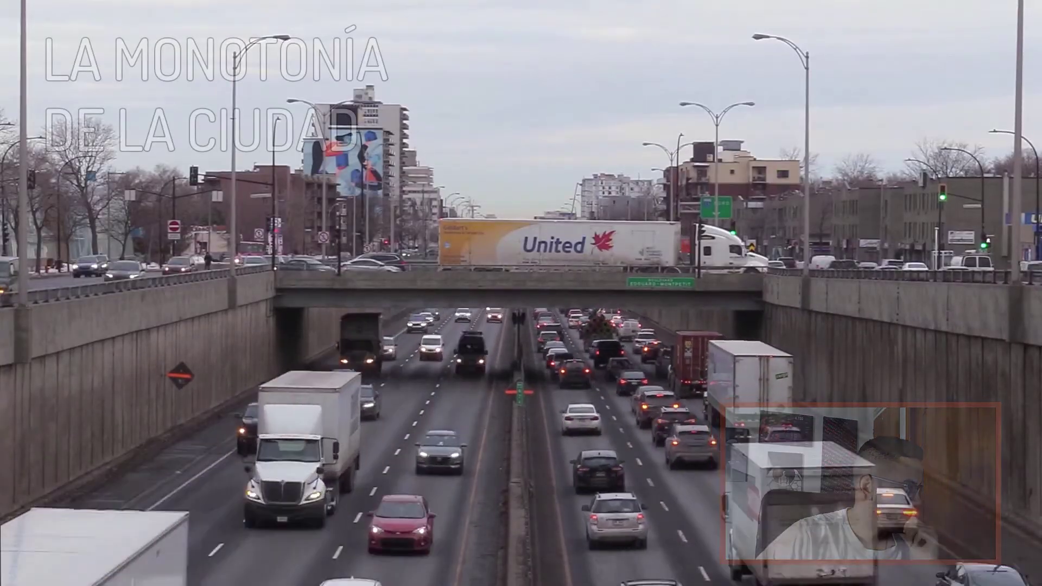